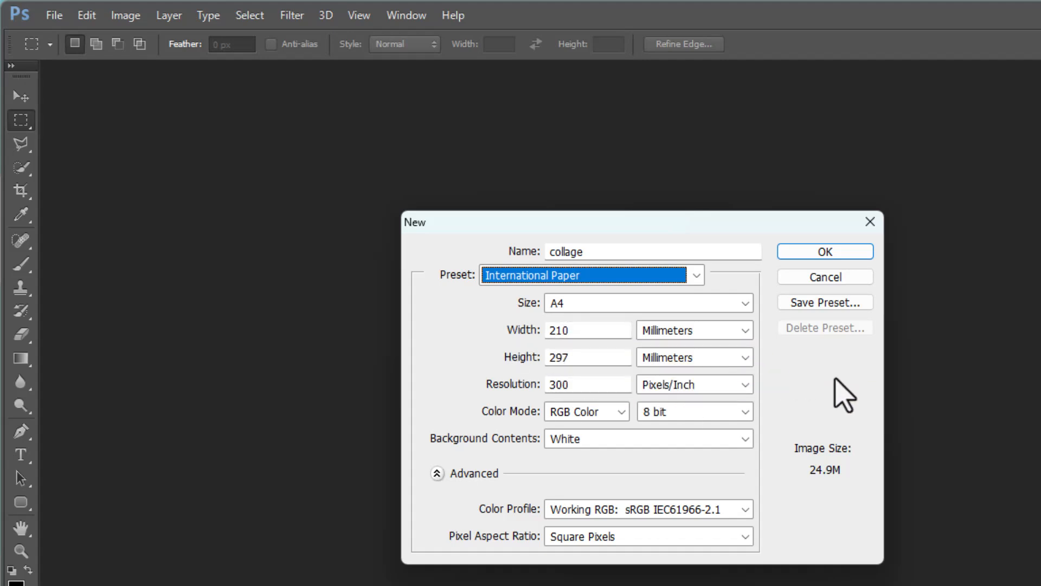
Create the A4 document "collage" with a white background at 300 pixels/inch and collapse the Properties panel.
left_click(745, 439)
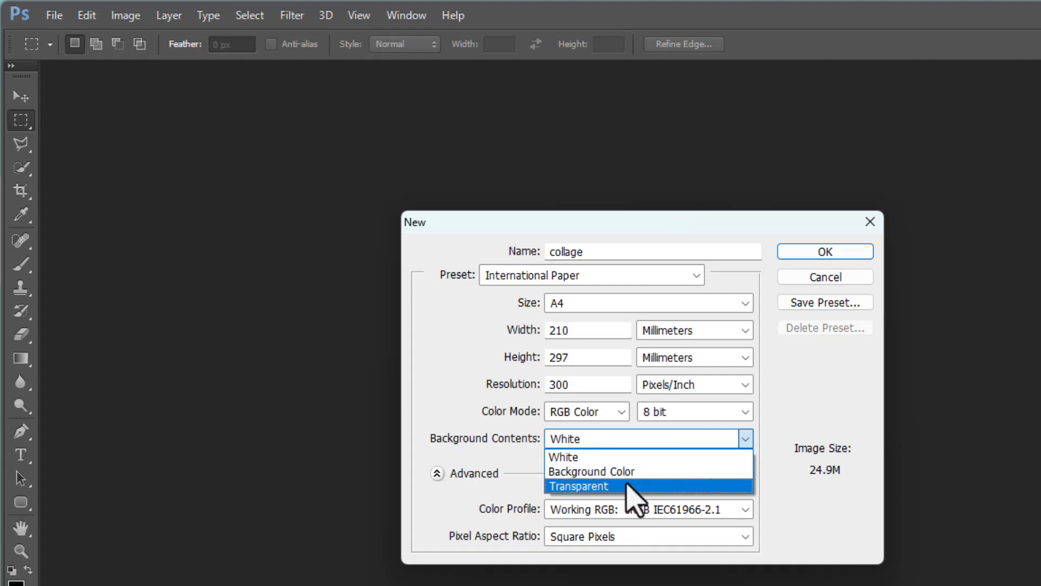
left_click(827, 252)
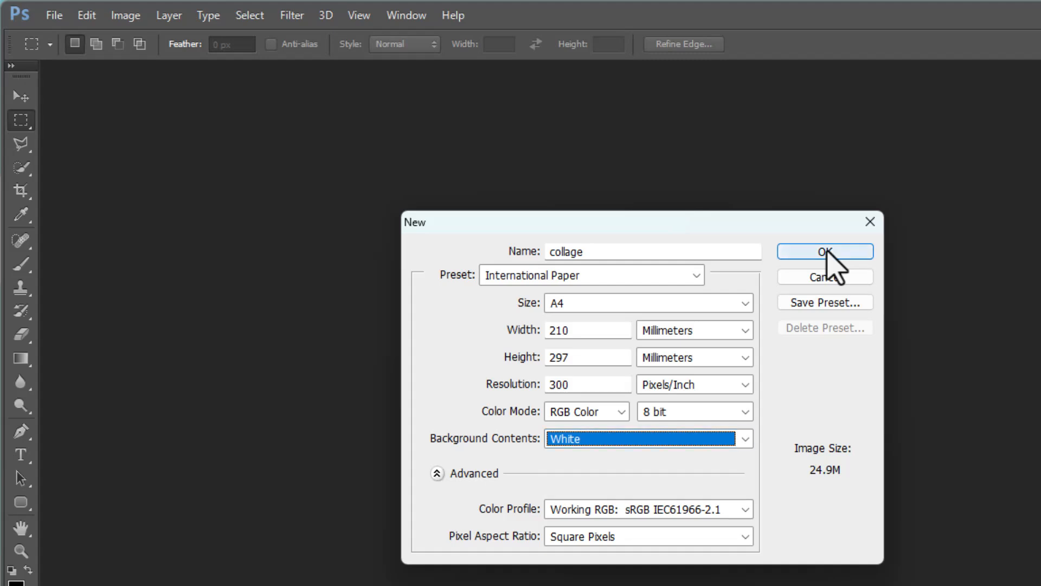
left_click(824, 251)
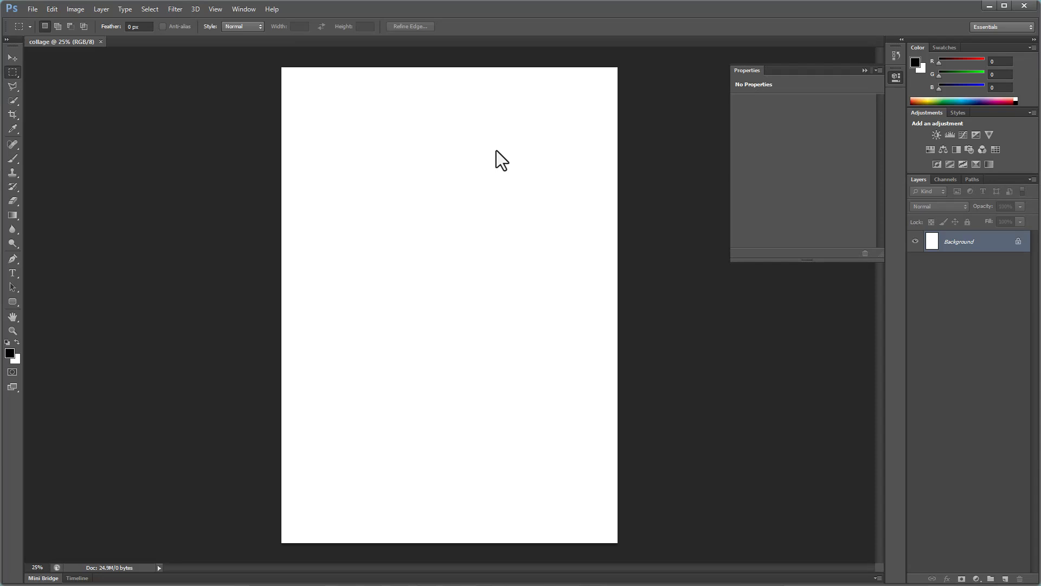
key("ctrl+minus")
key("ctrl+equal")
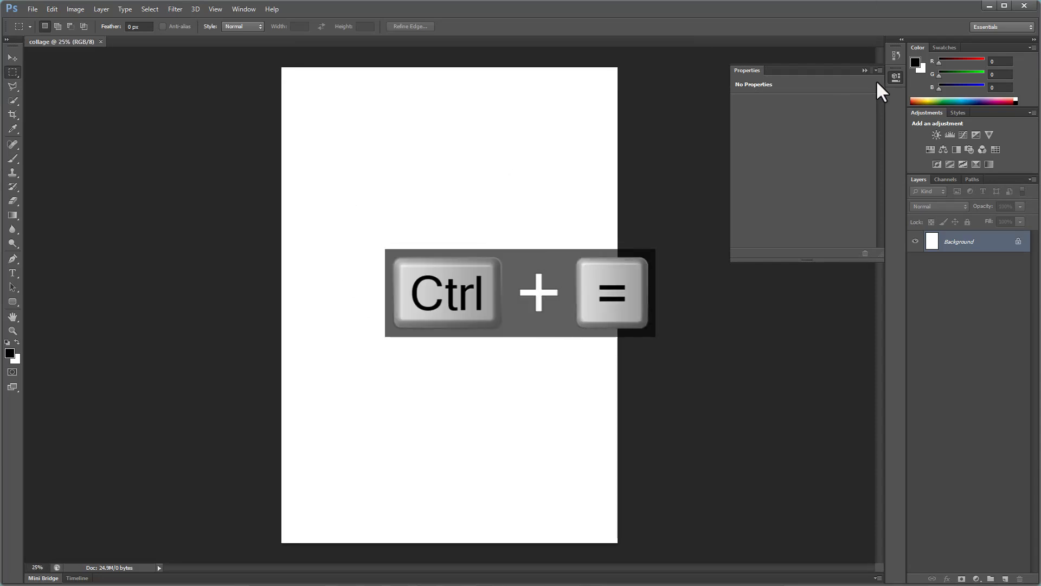
left_click(863, 68)
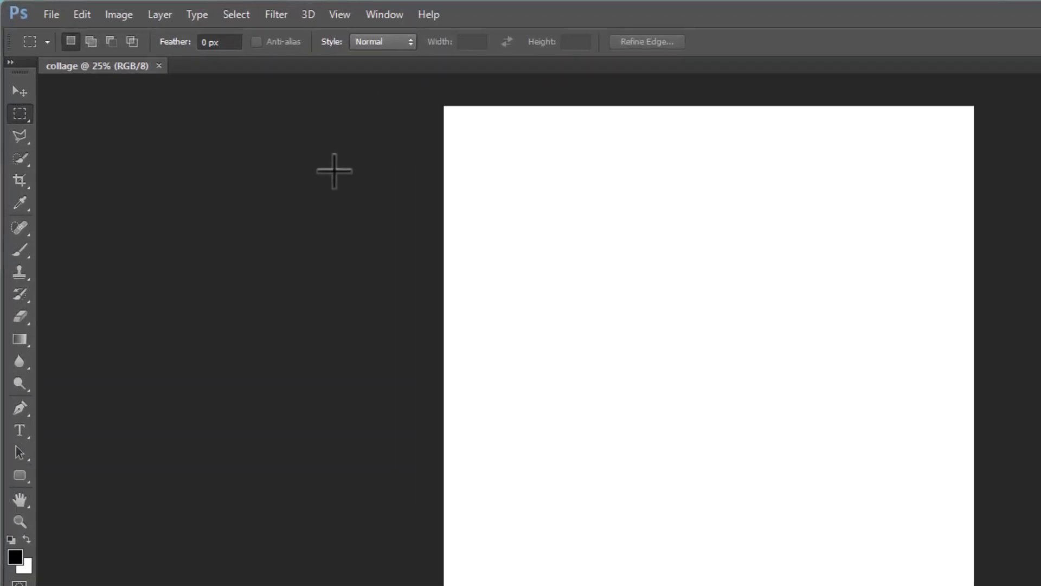
Activate the Move tool with both Auto-Select for groups and Show Transform Controls enabled.
left_click(27, 117)
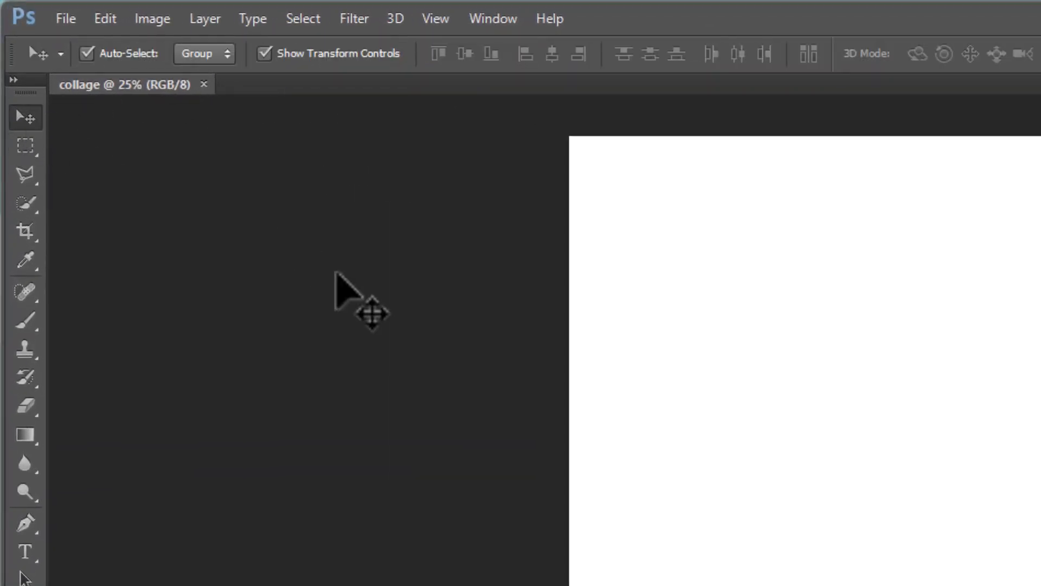
left_click(87, 53)
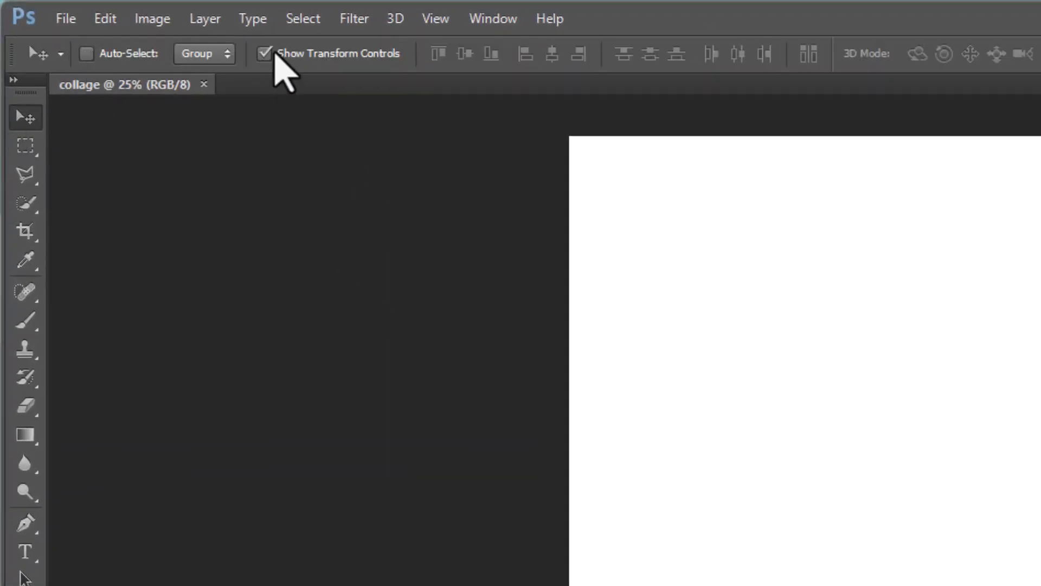
left_click(265, 53)
left_click(128, 53)
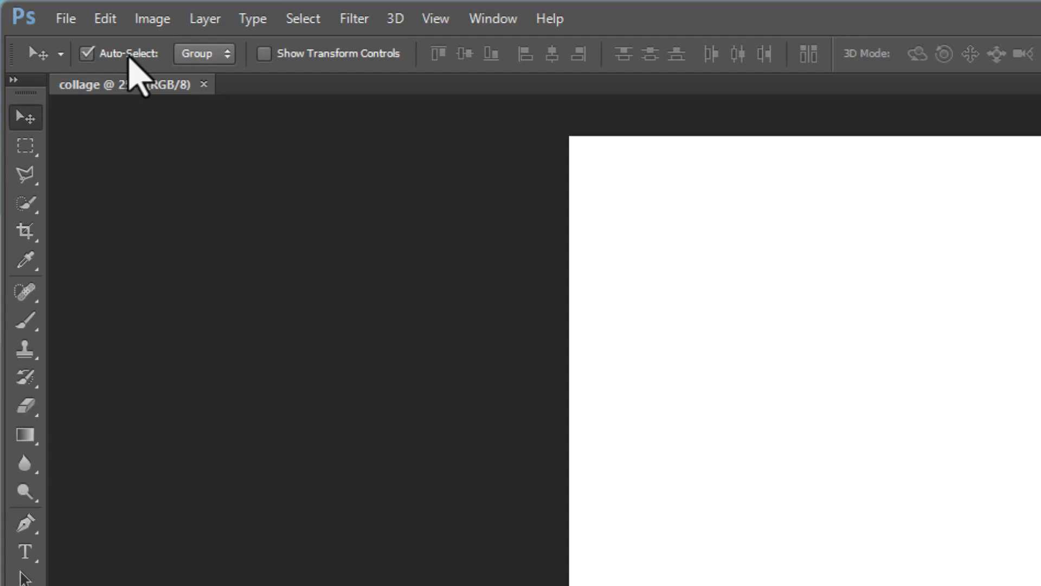
left_click(304, 52)
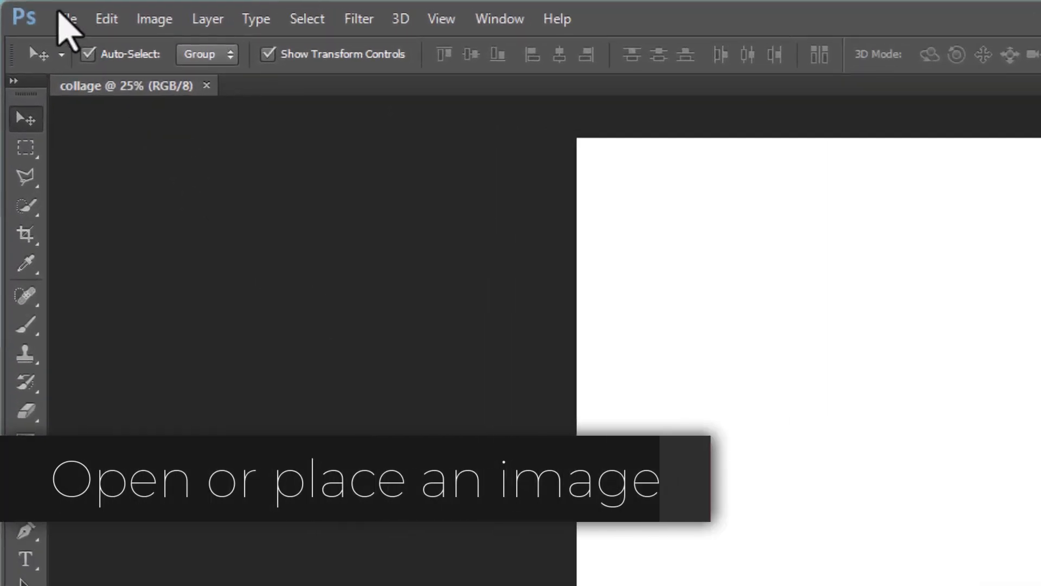
Open beach.jpg from the Downloads folder as a separate document.
left_click(64, 17)
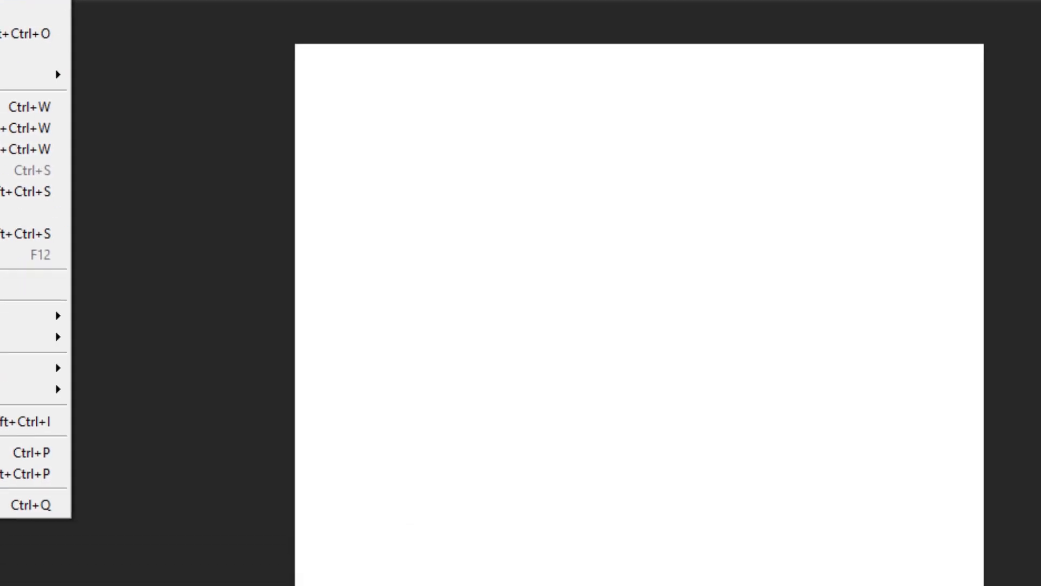
left_click(0, 0)
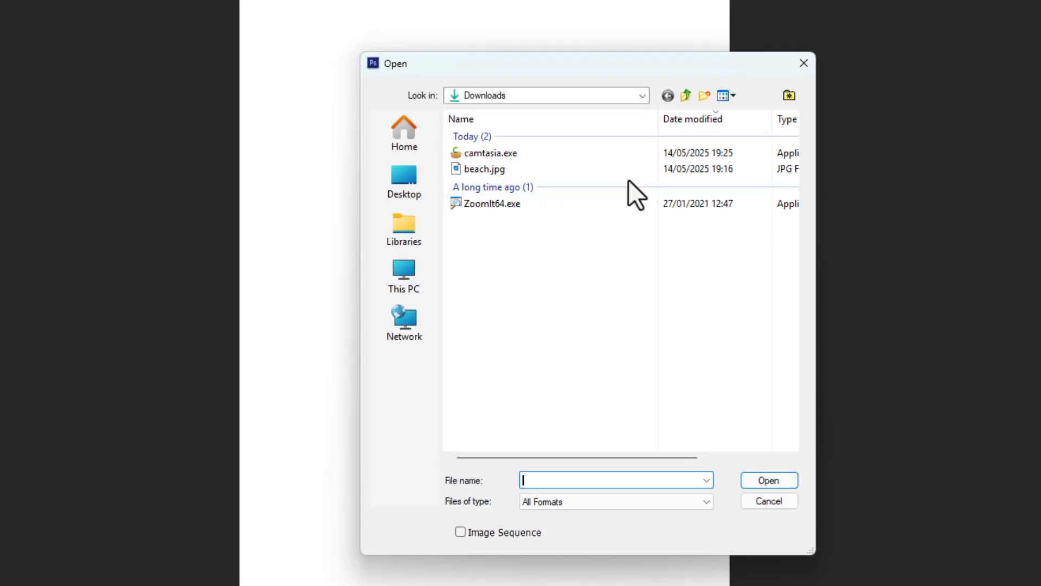
left_click(515, 169)
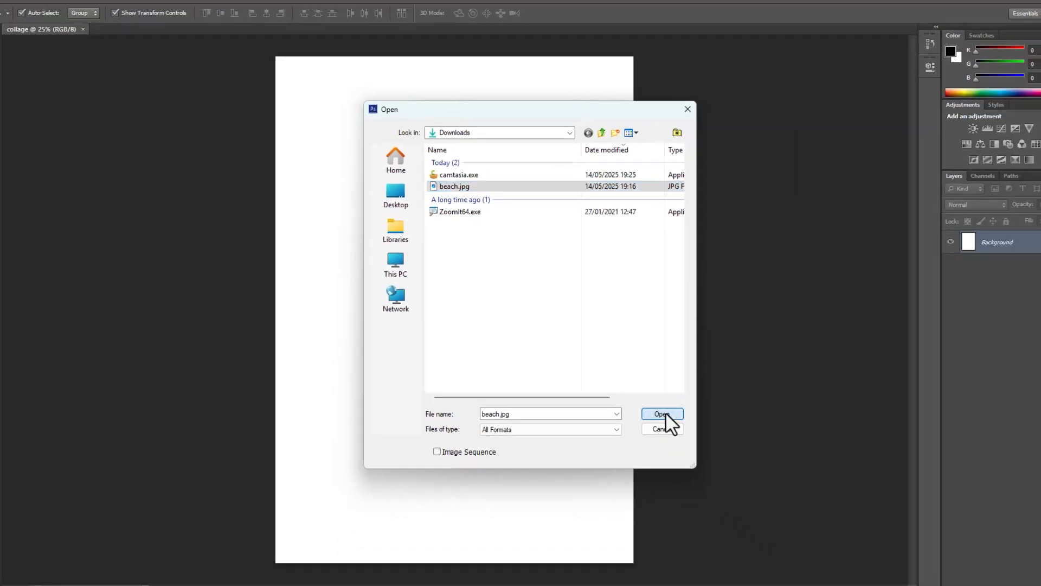
left_click(663, 414)
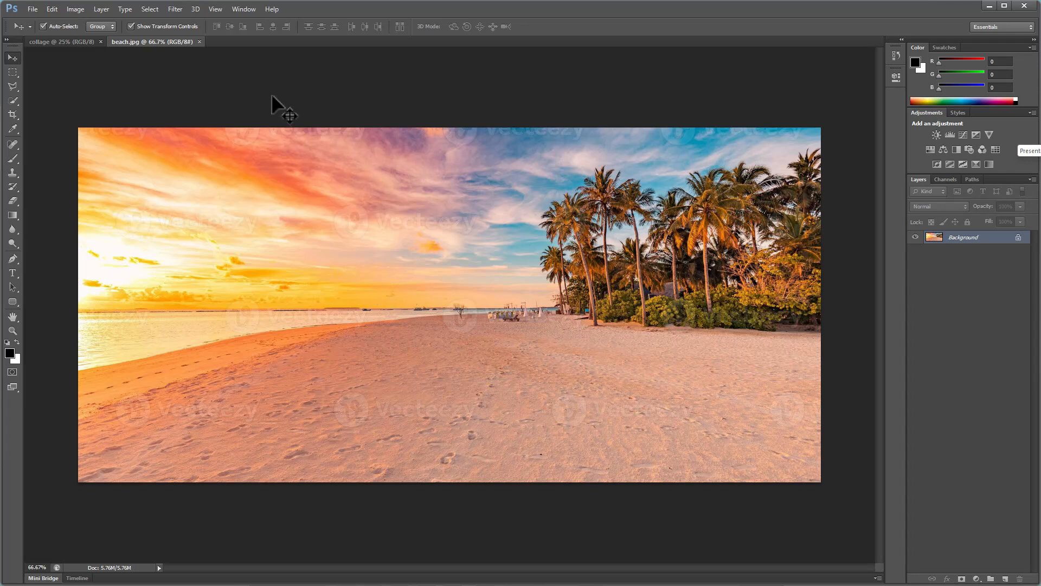
Return to the collage document and place beach.jpg from the Downloads folder into it.
left_click(71, 44)
left_click(142, 41)
left_click(74, 42)
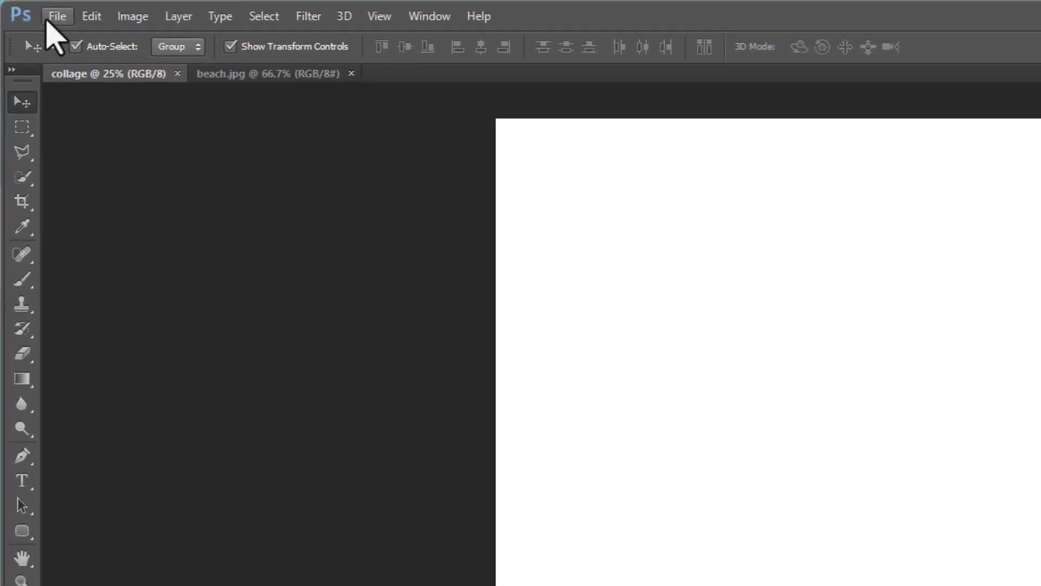
left_click(28, 11)
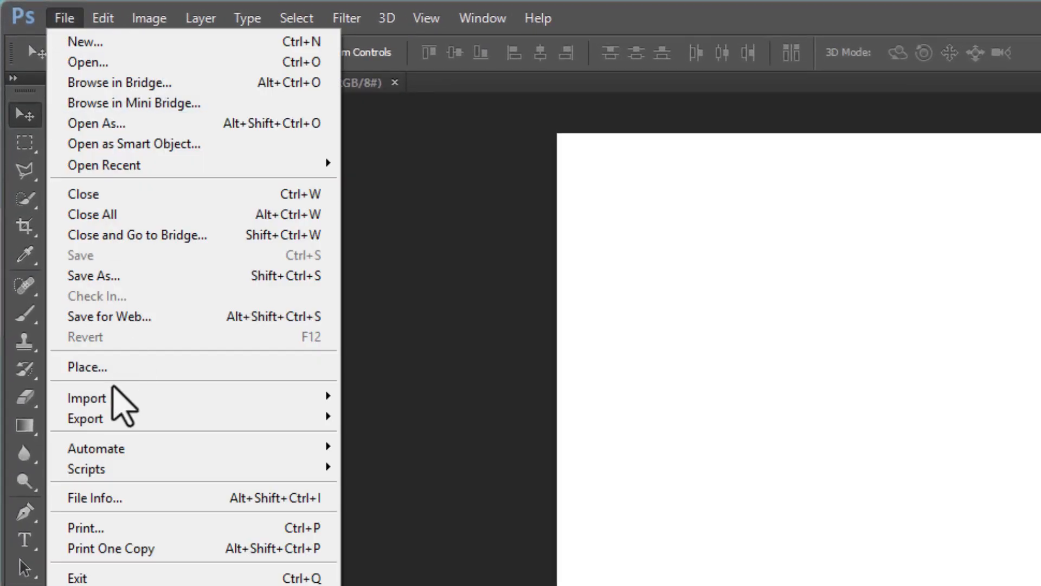
left_click(86, 367)
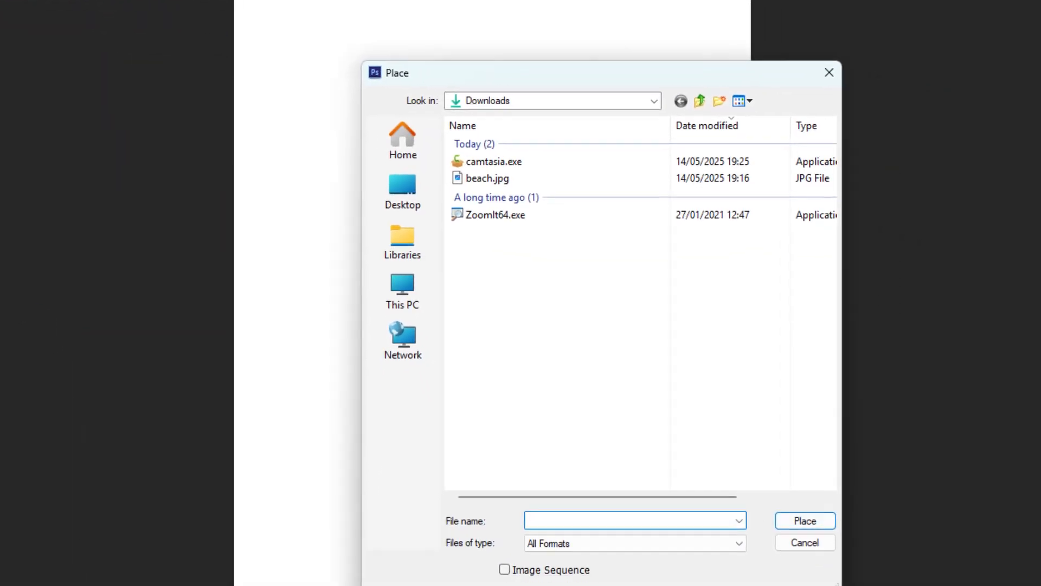
left_click(518, 179)
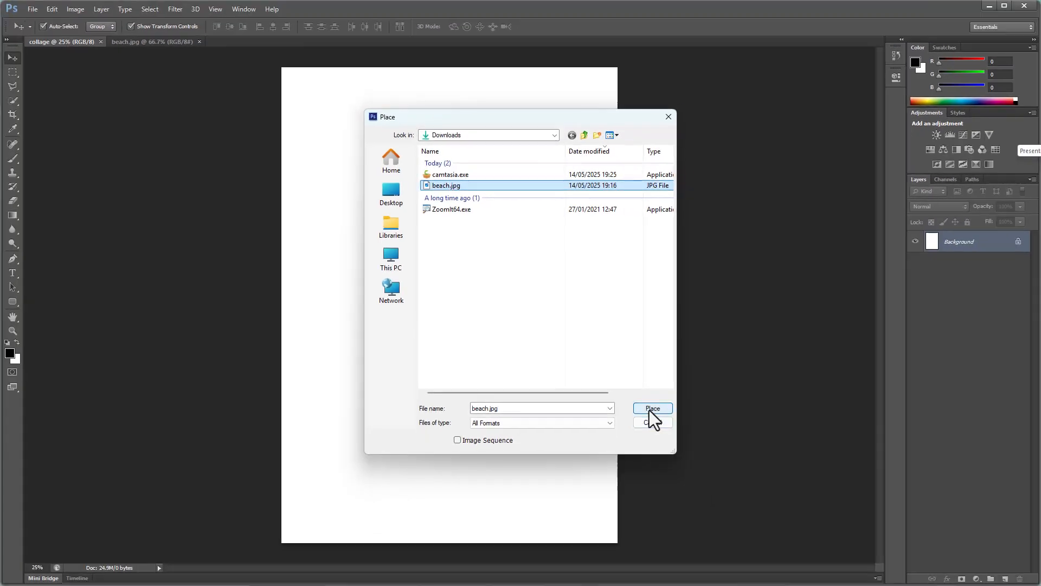
left_click(805, 520)
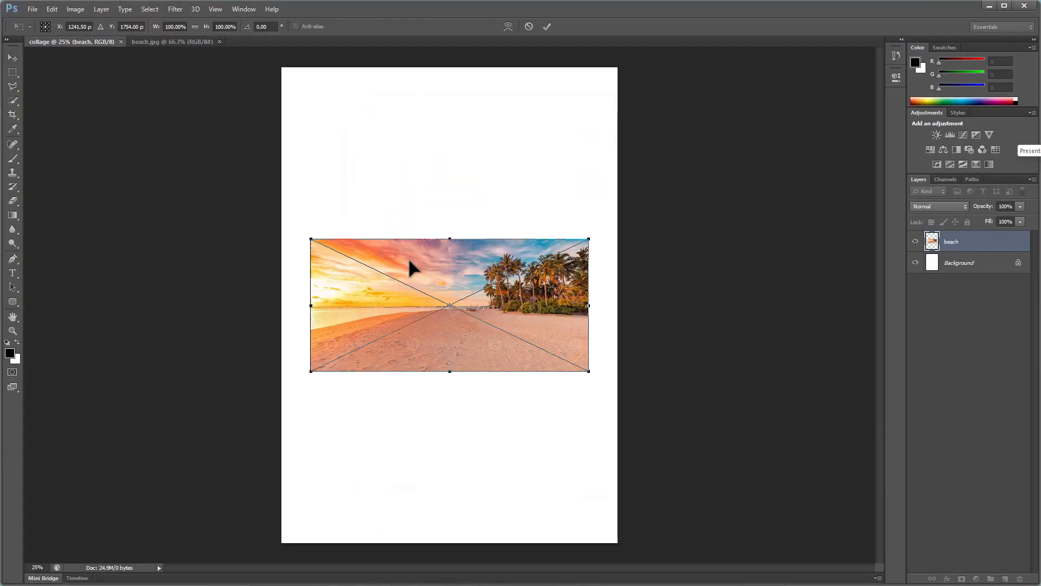
Move the placed beach image to the page's upper part, rotate it about 5.2°, scale it to about 97% and commit the transform.
left_click_drag(439, 276, 430, 136)
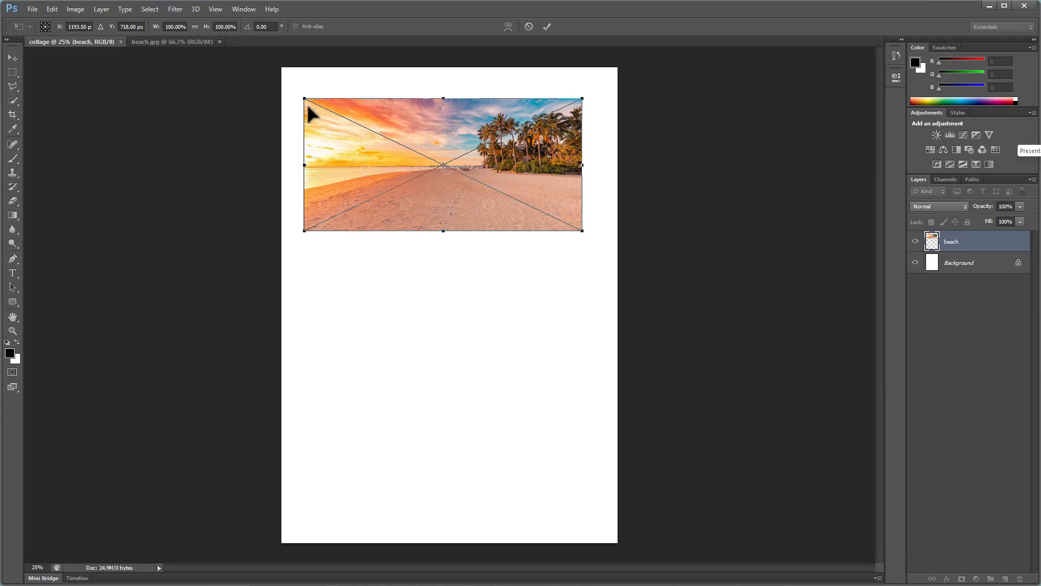
left_click_drag(302, 90, 302, 83)
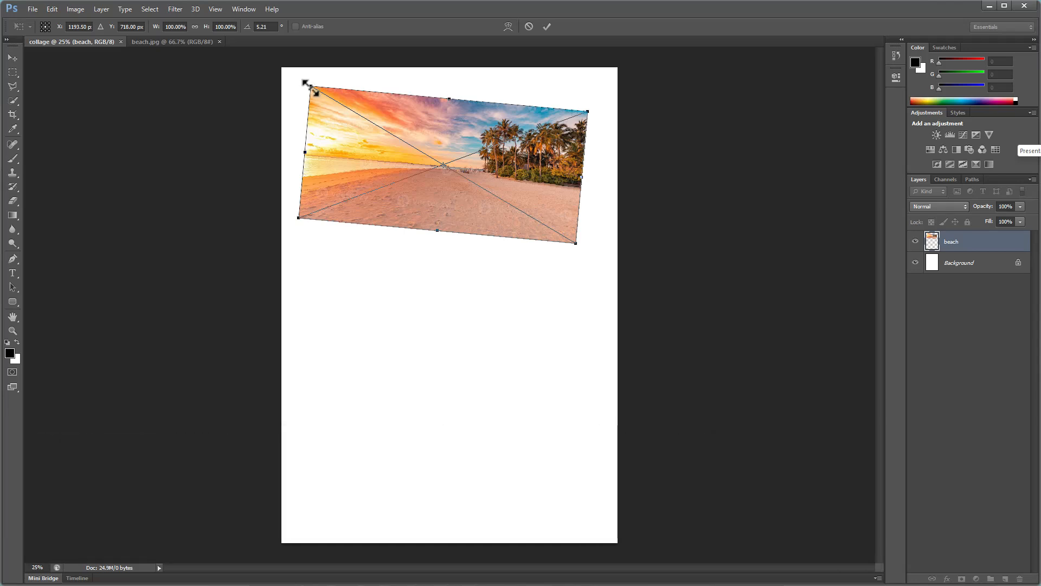
left_click_drag(310, 88, 304, 118)
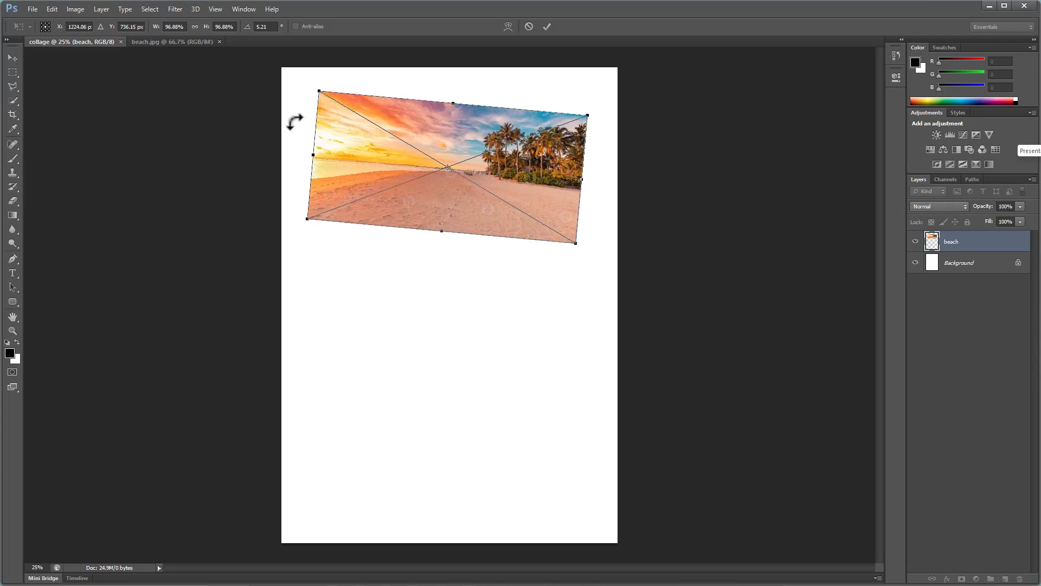
key("Return")
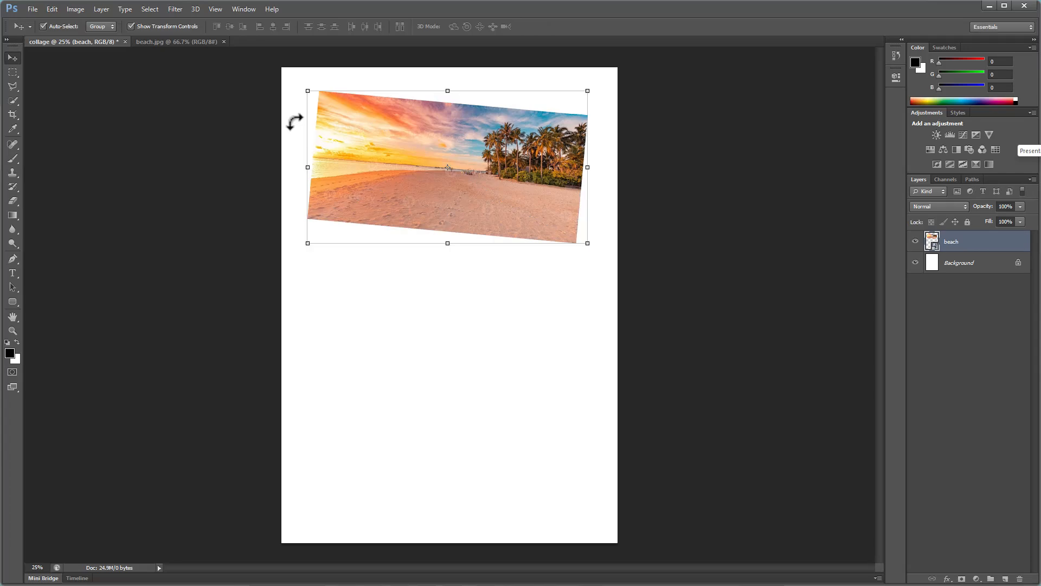
Switch to the beach image search results in the browser and copy the Adobe Stock photo with the leaning palm trees.
left_click(172, 40)
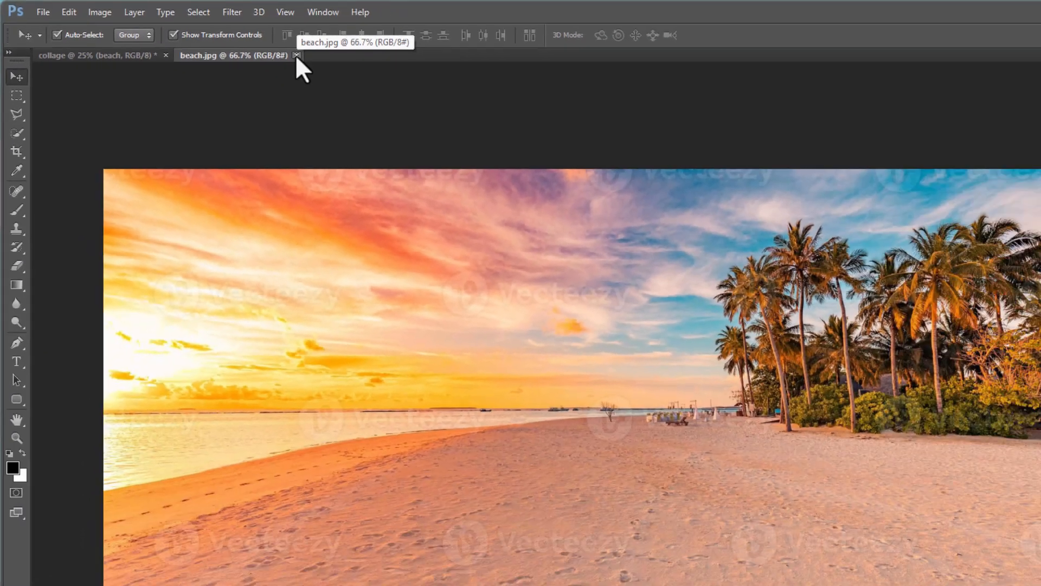
left_click(551, 103)
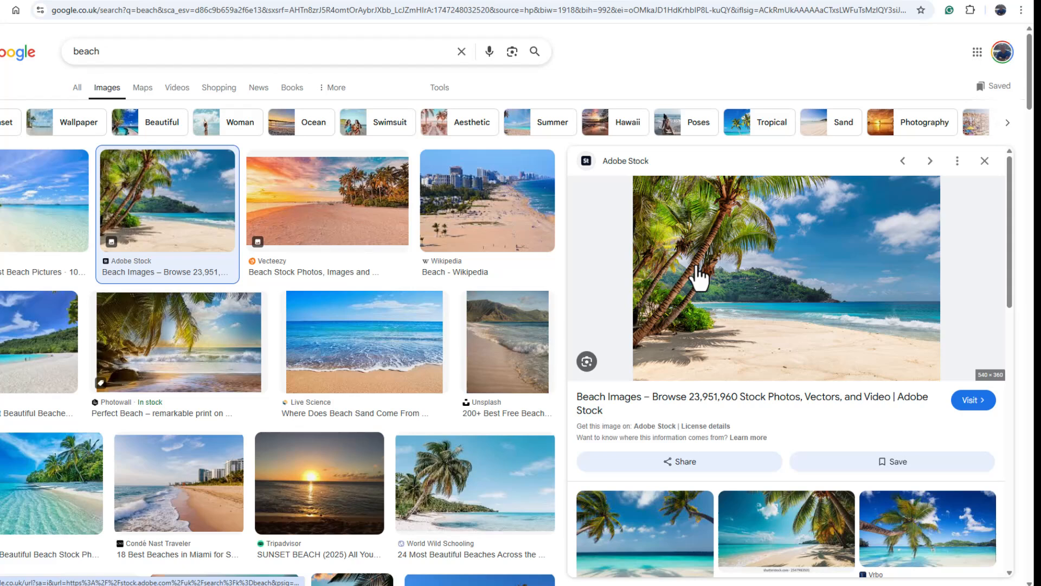
right_click(719, 276)
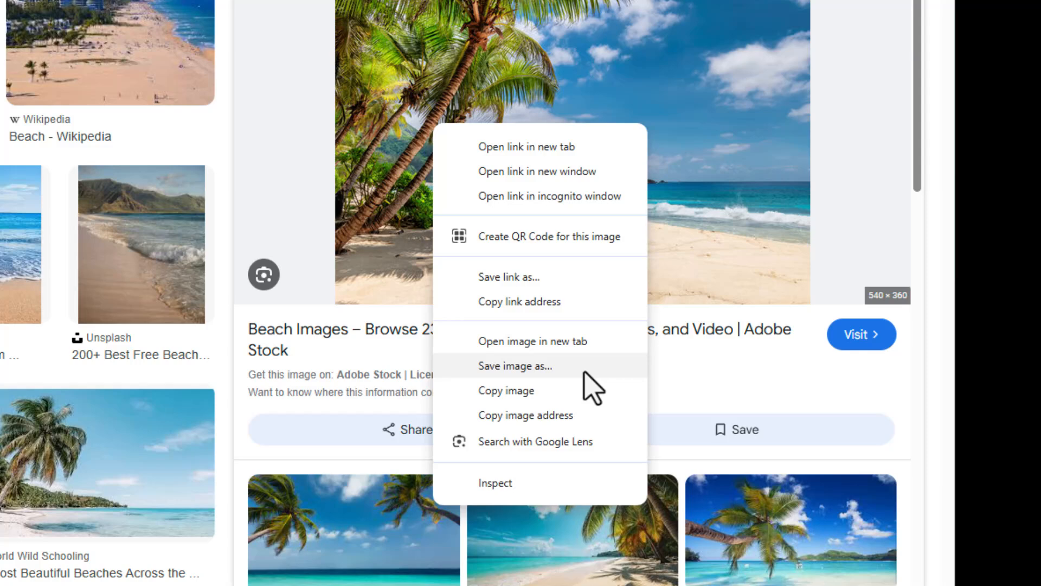
left_click(534, 392)
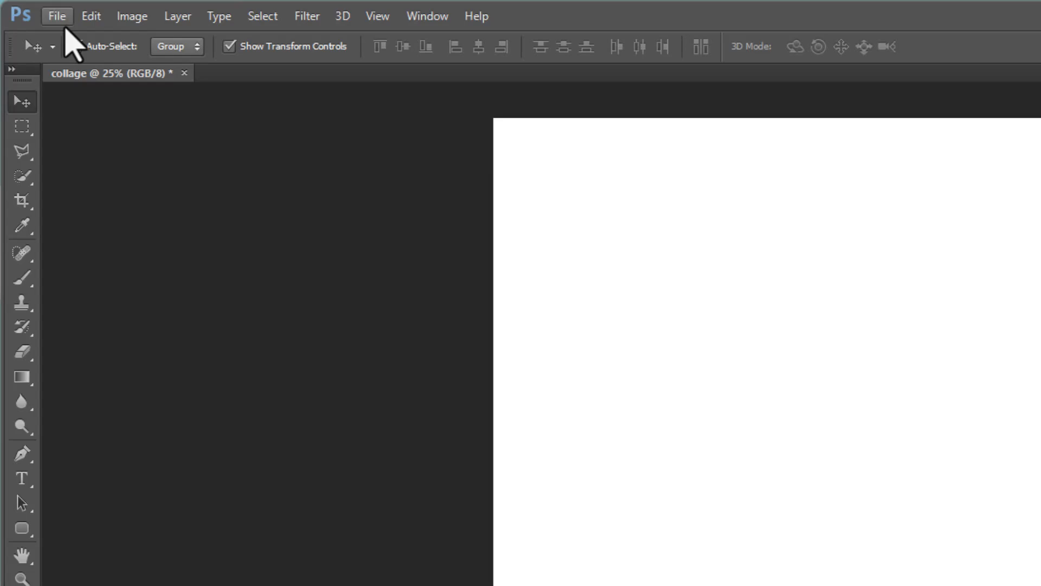
Switch back to Photoshop, paste the copied palm beach photo into the collage and enlarge it from its upper-left corner.
left_click(57, 9)
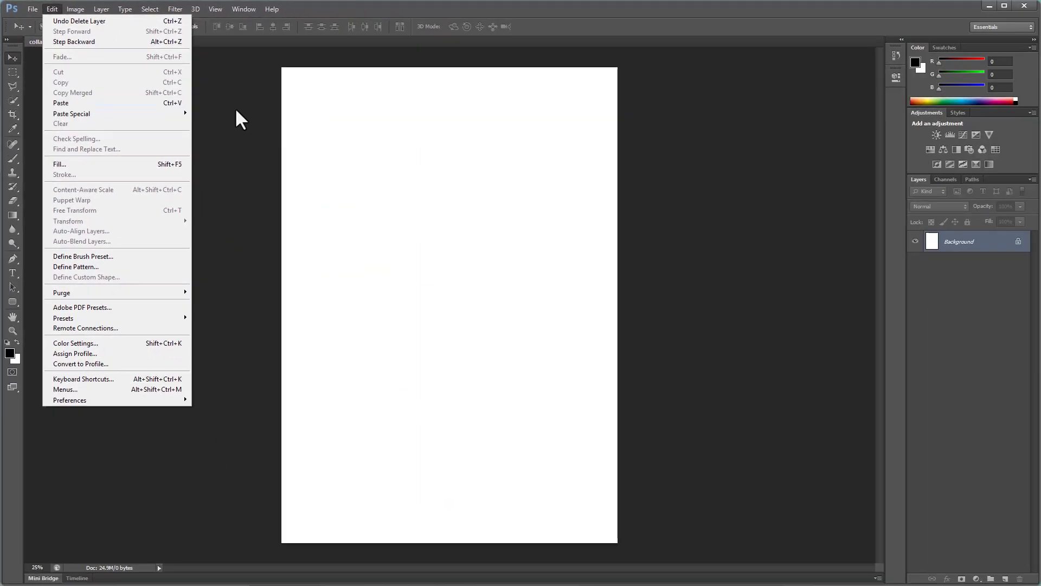
left_click(445, 205)
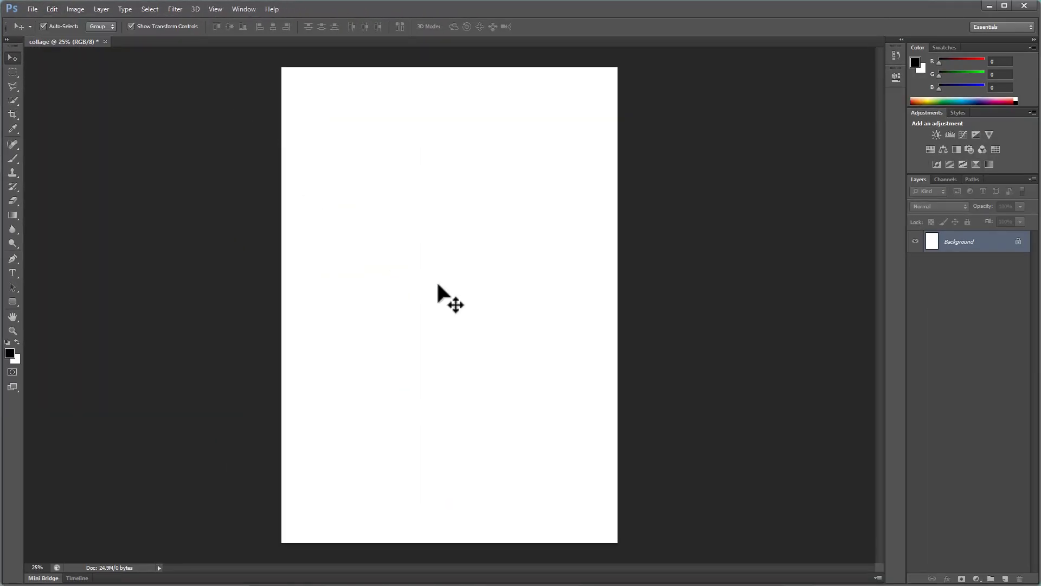
key("ctrl+v")
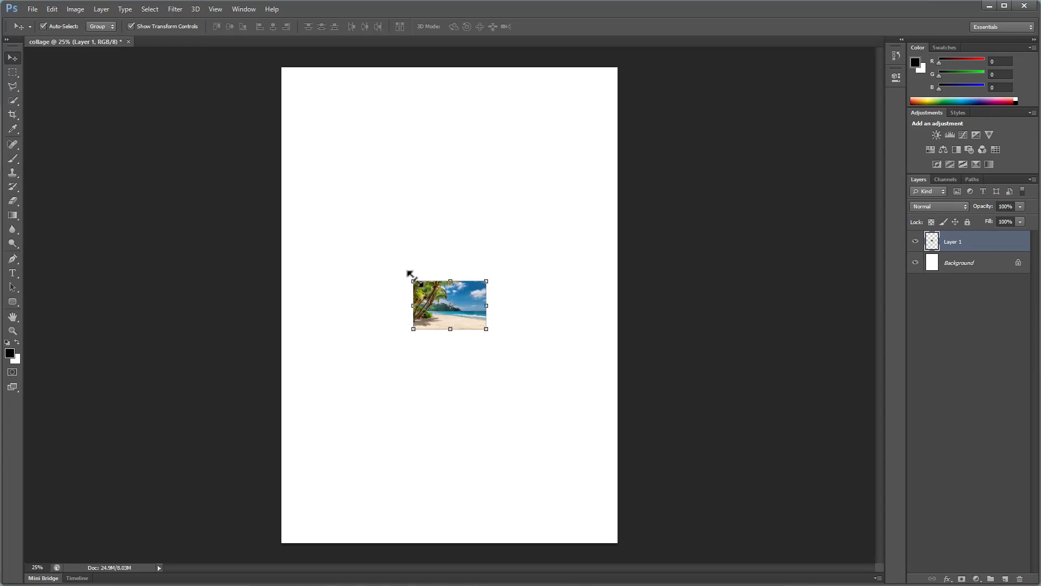
left_click_drag(412, 277, 301, 193)
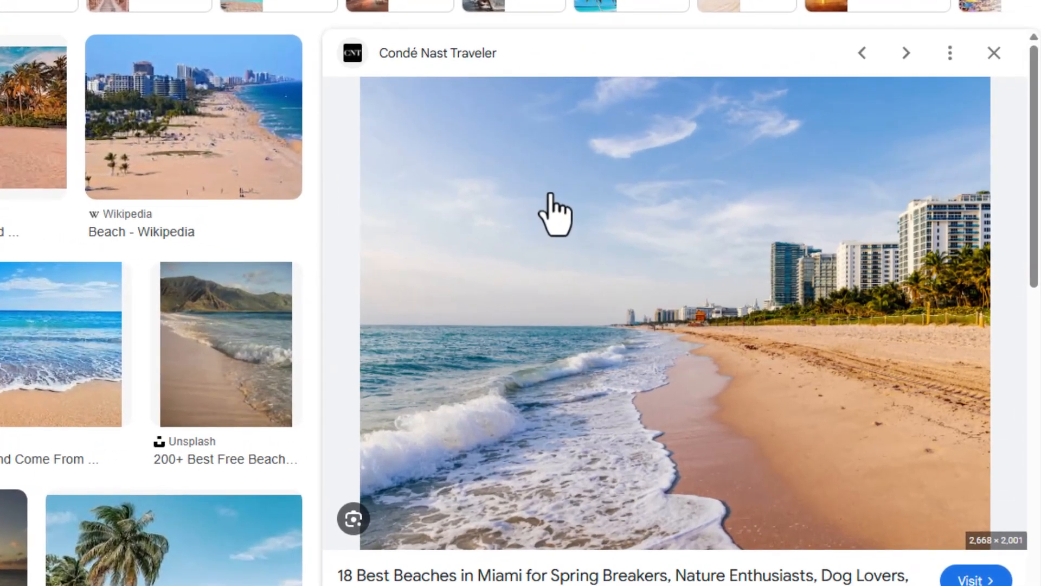
right_click(731, 265)
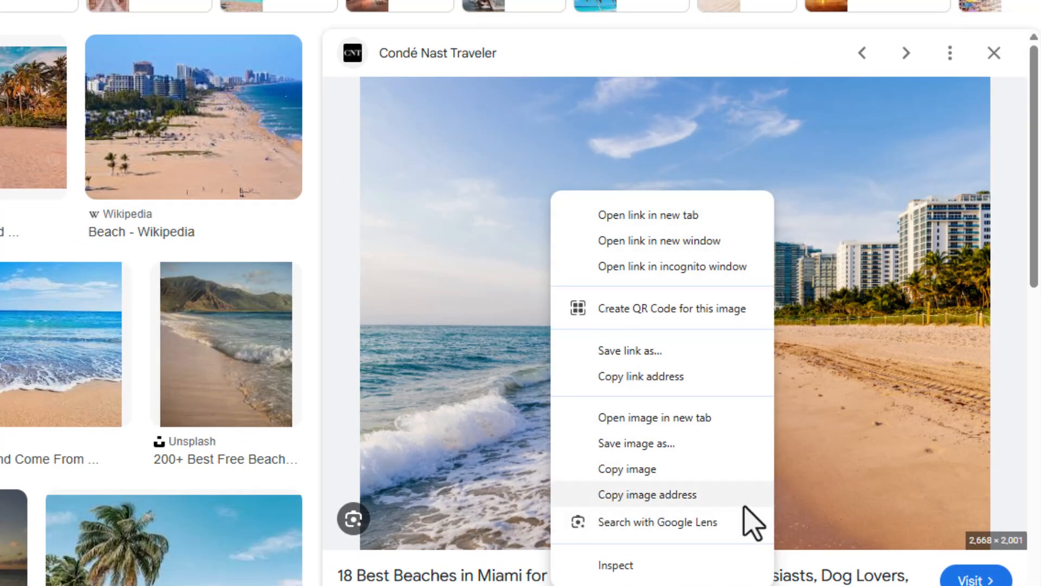
left_click(640, 443)
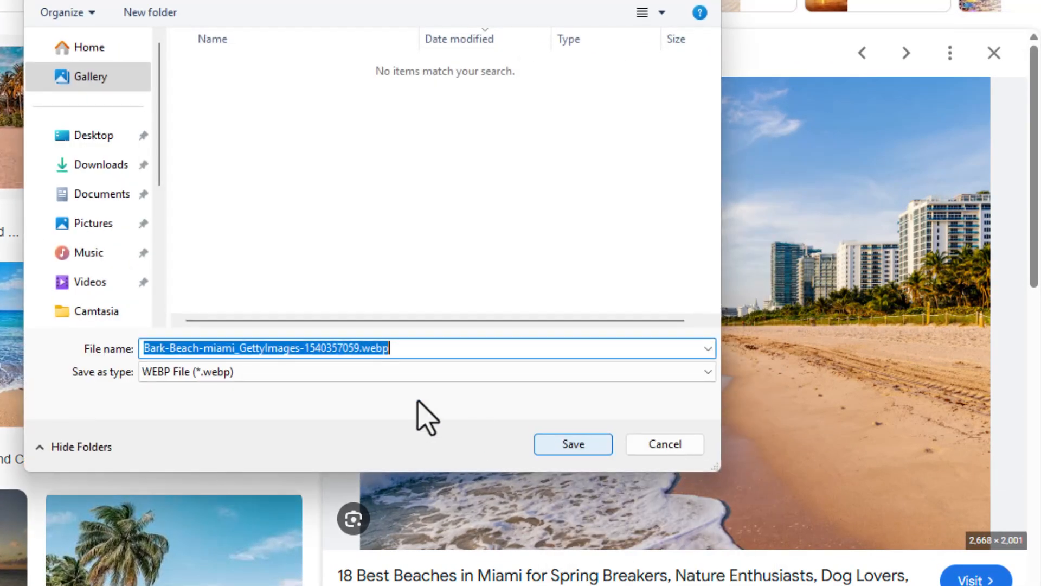
left_click(451, 347)
left_click_drag(394, 347, 363, 346)
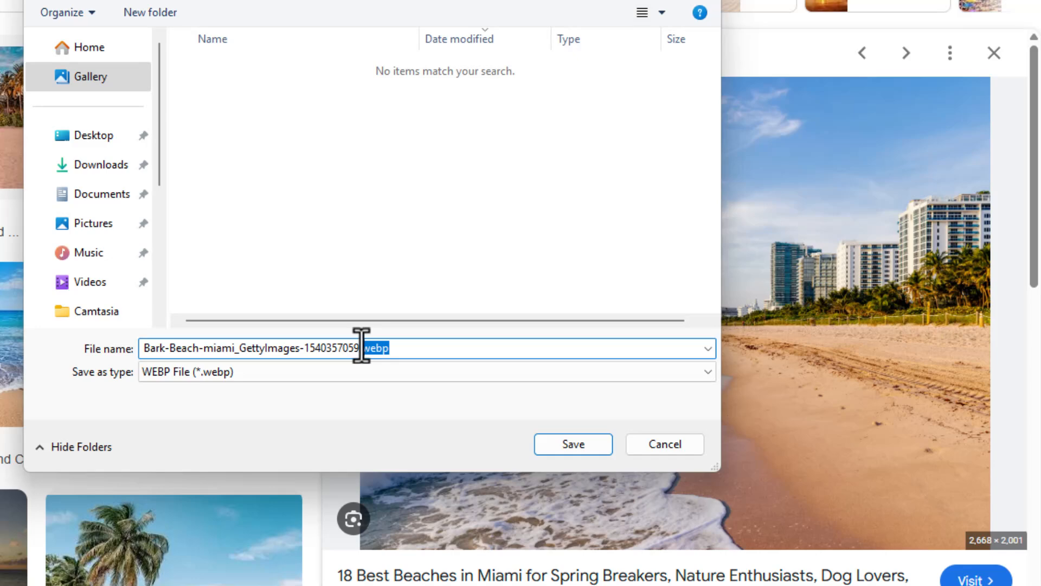
left_click(672, 450)
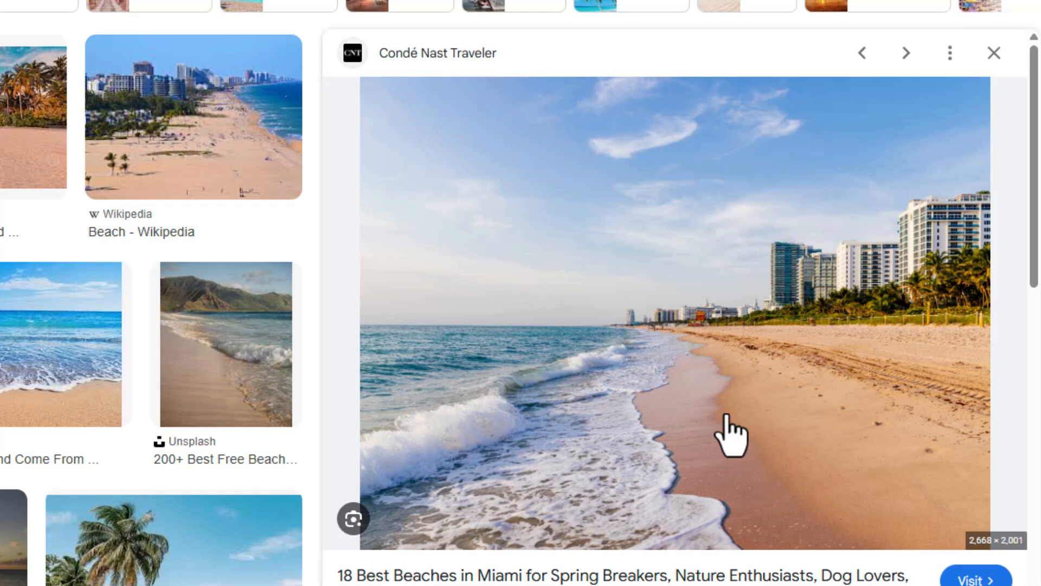
Screen-capture the Condé Nast Traveler beach photo from the browser's image preview.
key("shift+super+s")
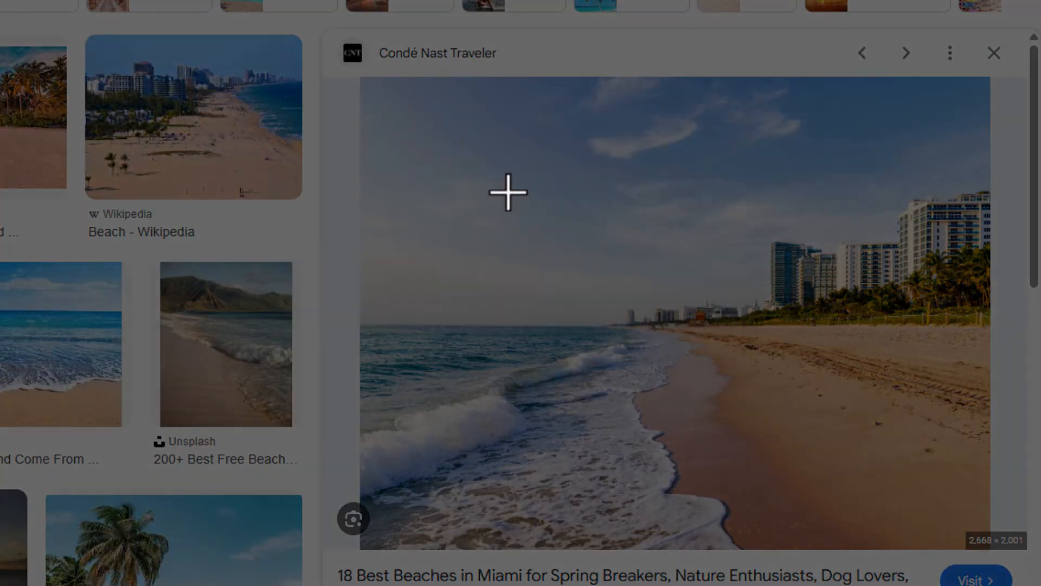
left_click_drag(379, 86, 974, 511)
left_click_drag(975, 510, 975, 511)
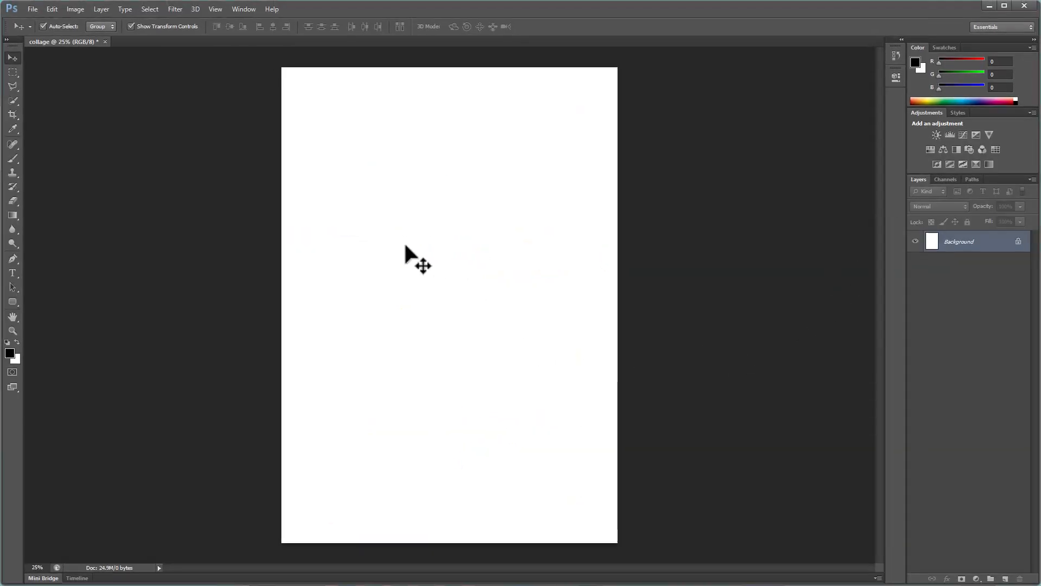
Paste the captured beach photo into the collage, enlarge it from its upper-left corner and commit the transform.
key("ctrl+v")
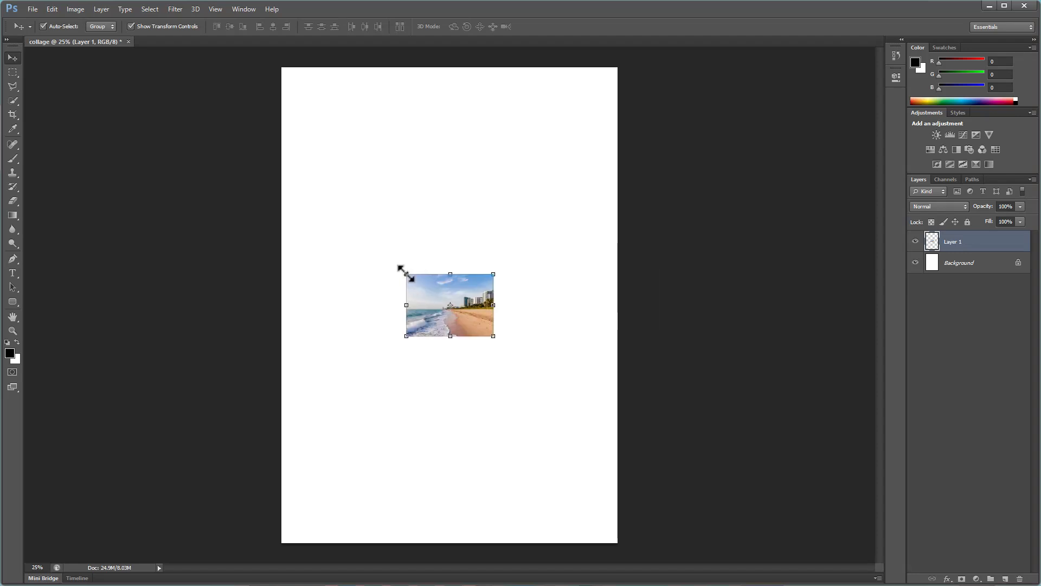
left_click_drag(406, 274, 354, 230)
key("Return")
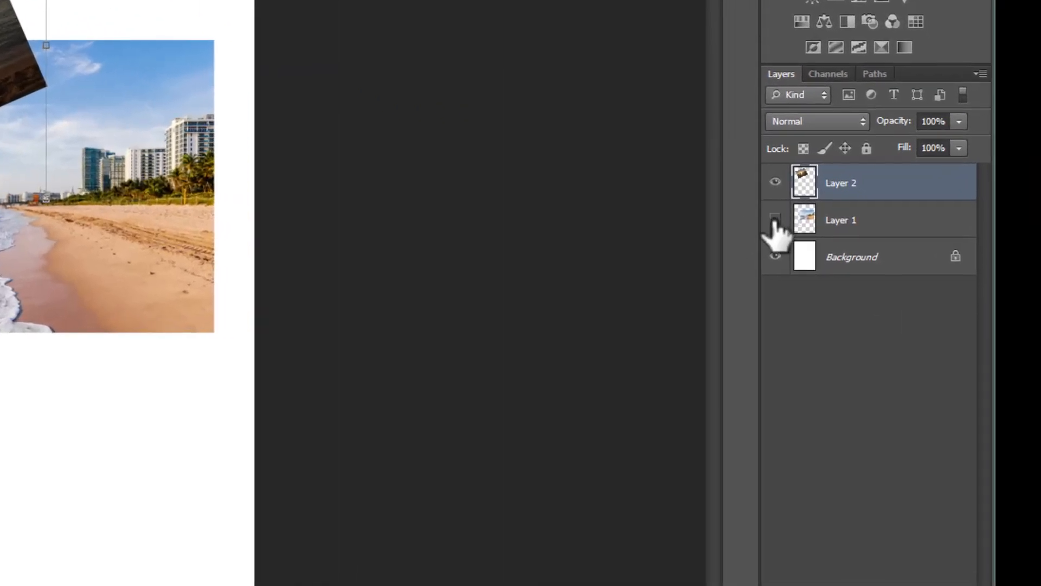
Toggle the visibility of Layer 1 and Layer 2 off and back on.
left_click(915, 263)
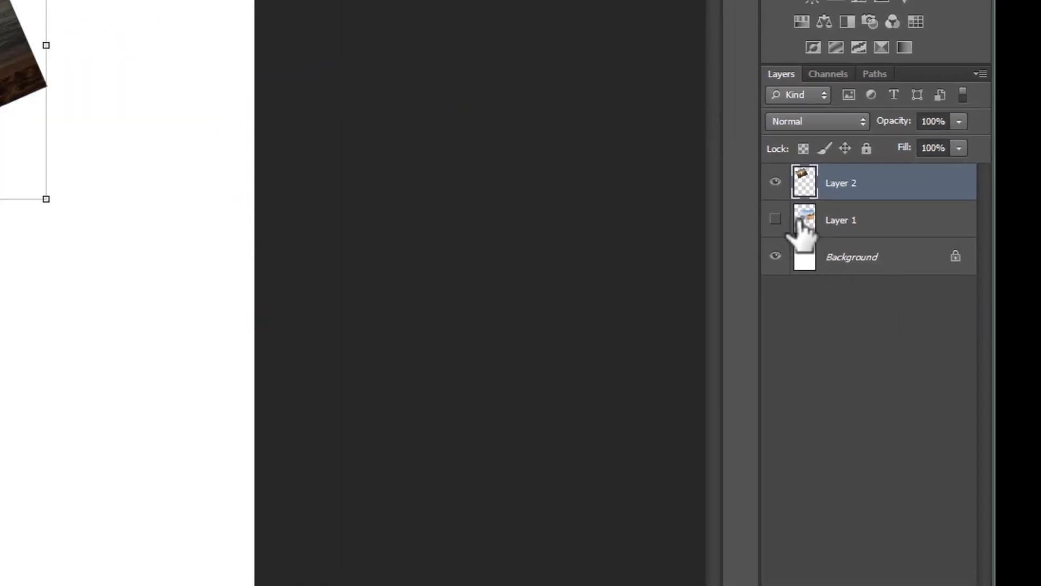
left_click(775, 182)
left_click(775, 219)
left_click(775, 182)
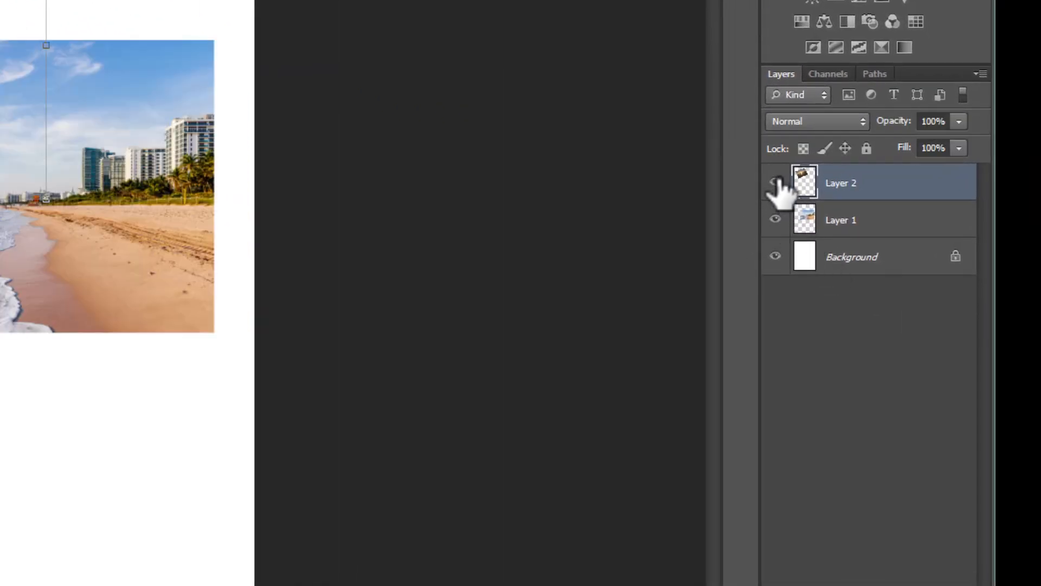
Try locking the transparent pixels of Layer 2, release the lock and deselect all layers.
left_click(803, 149)
left_click(775, 253)
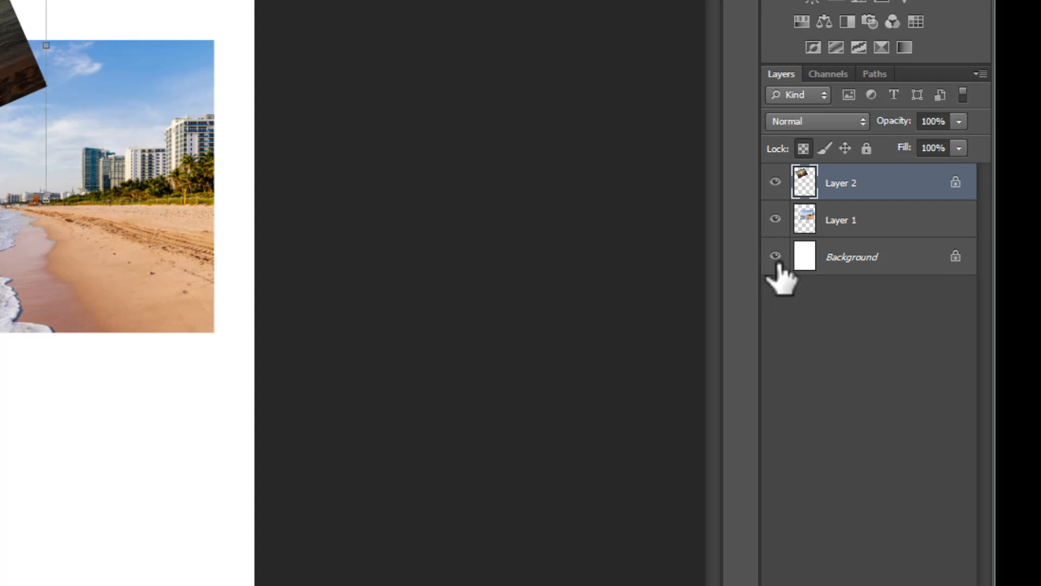
left_click(803, 148)
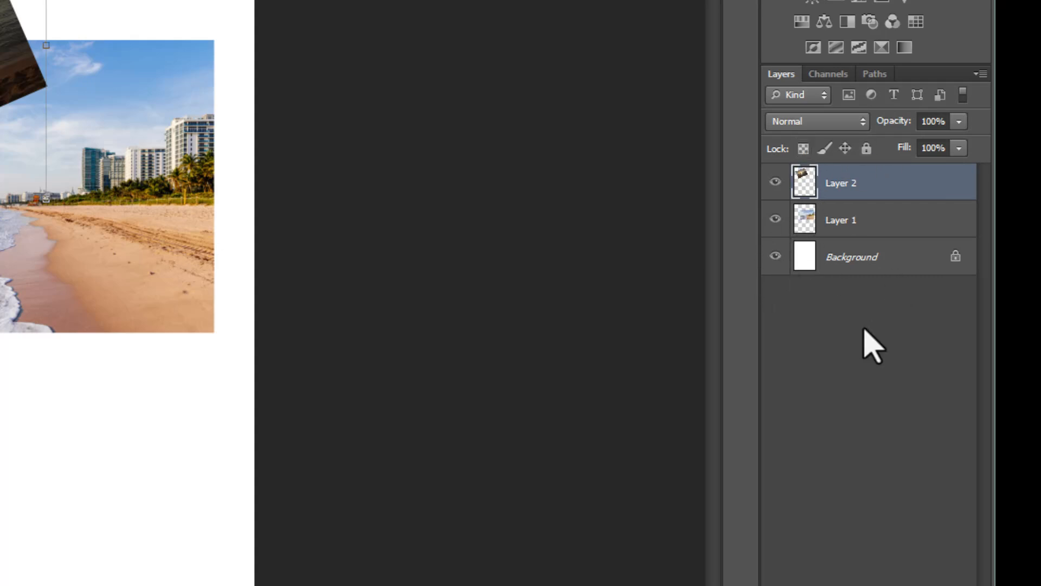
left_click(848, 416)
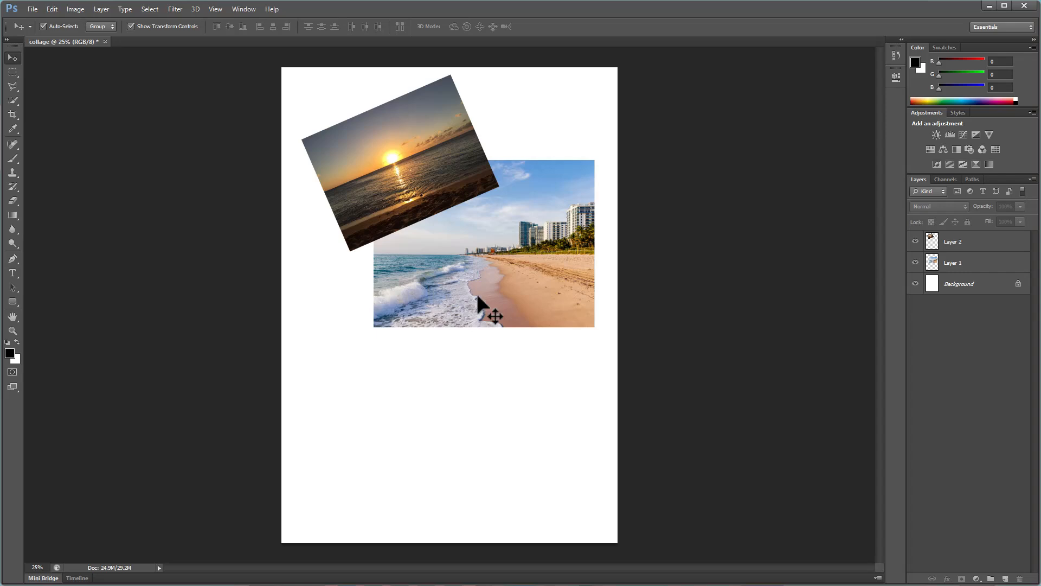
Select the sunset photo's Layer 2 and move it beneath Layer 1 in the layer order.
left_click(964, 288)
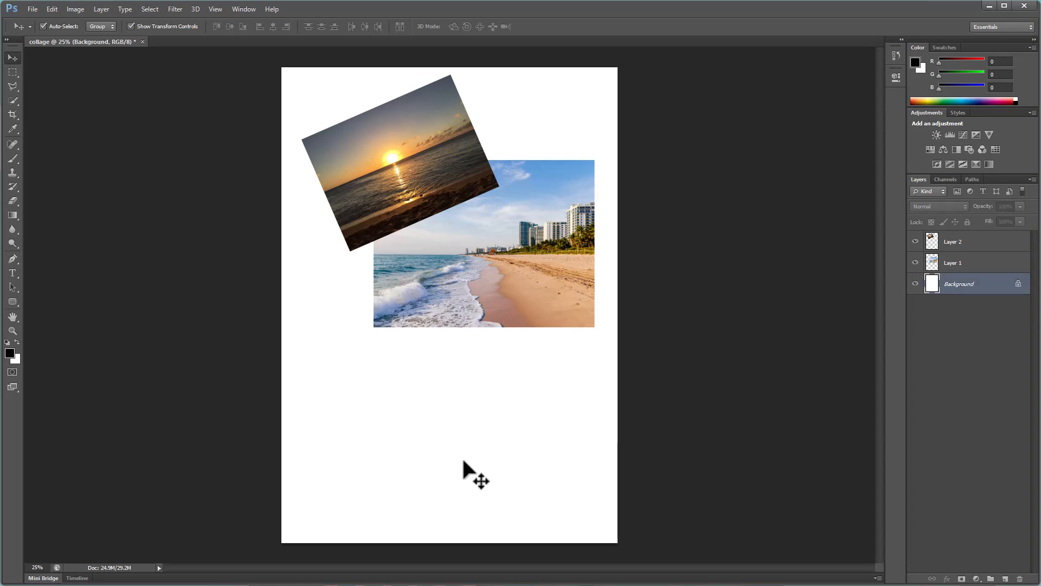
left_click(356, 197)
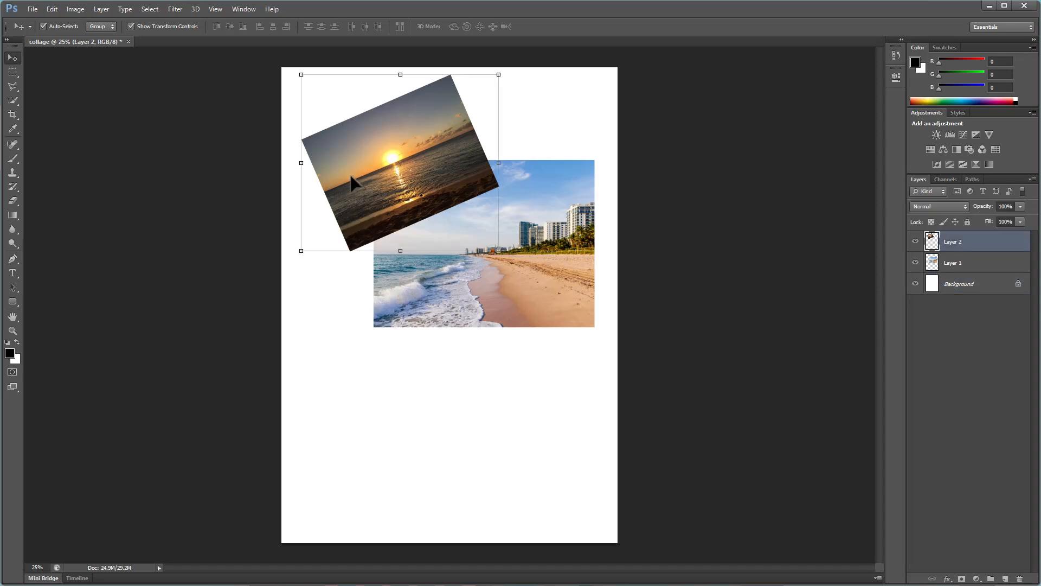
left_click(550, 276)
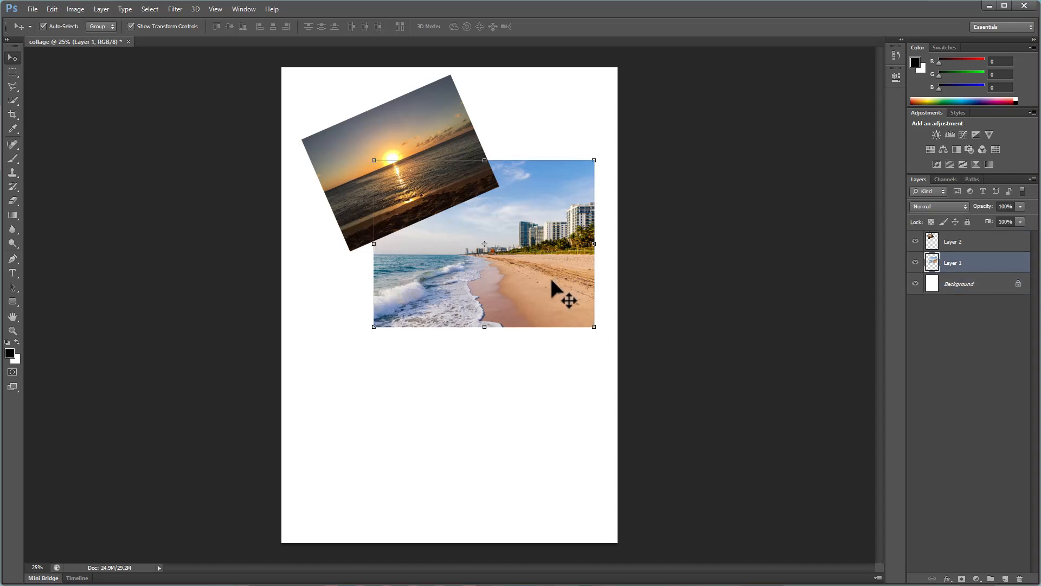
left_click(337, 170)
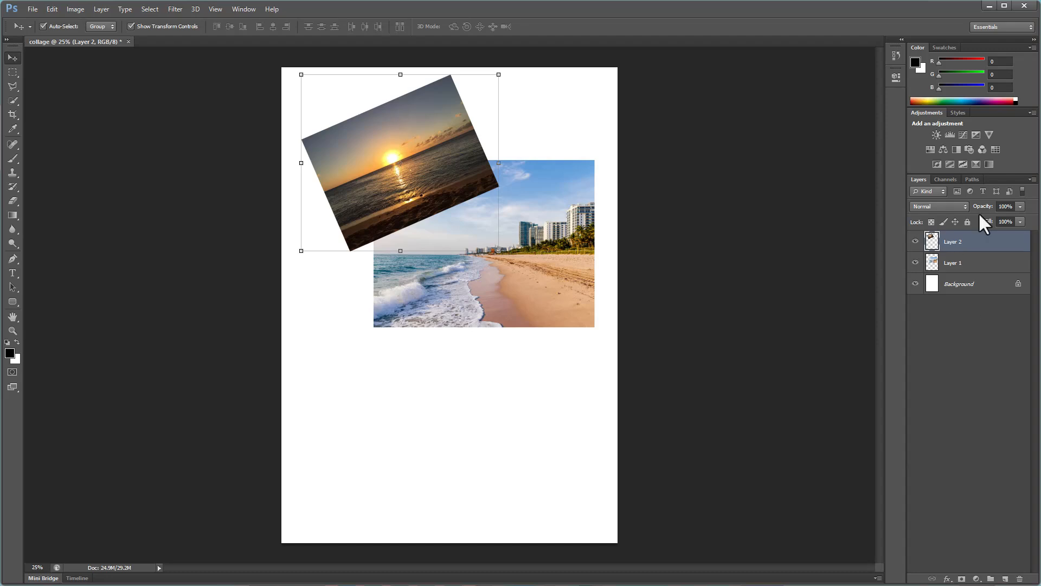
left_click_drag(993, 248, 991, 267)
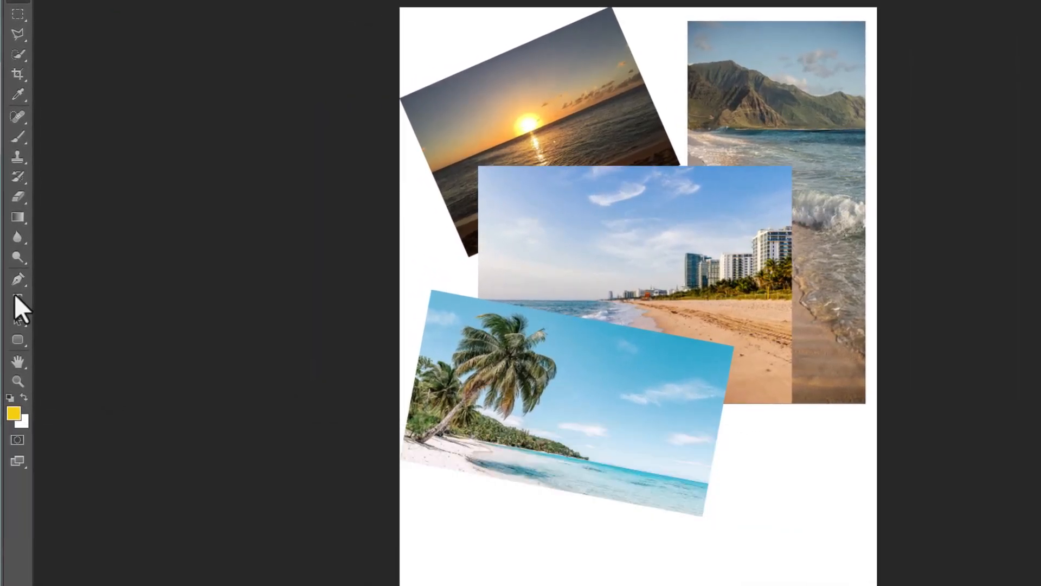
Activate the Horizontal Type tool and review the available fonts.
left_click(16, 298)
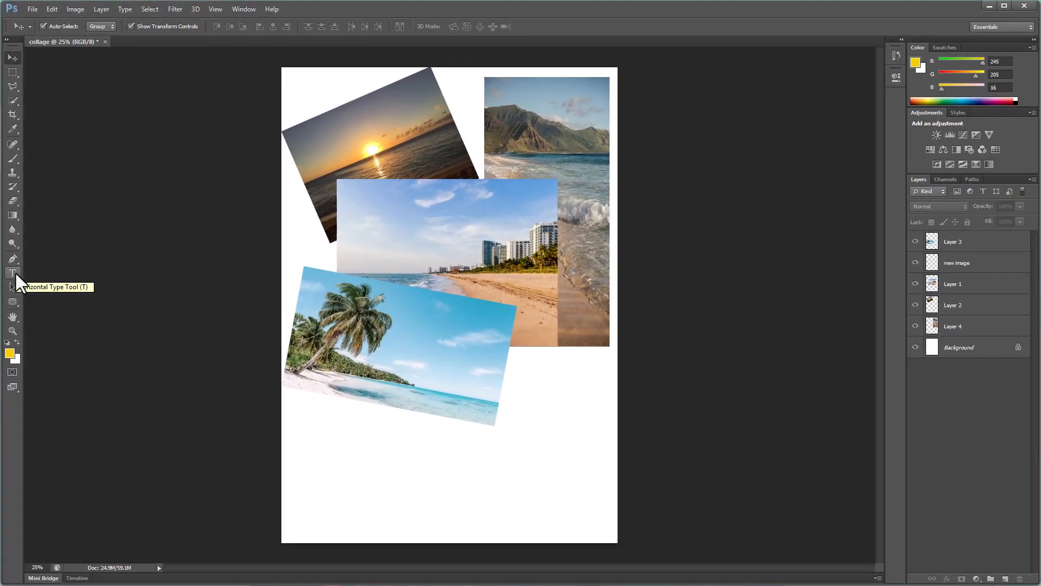
left_click(15, 273)
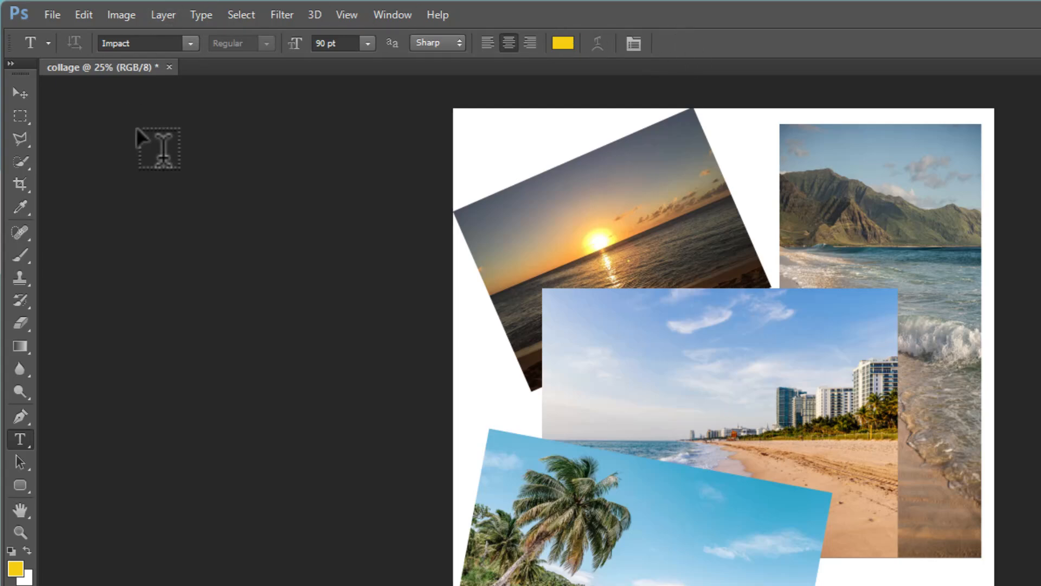
left_click(190, 43)
left_click(190, 43)
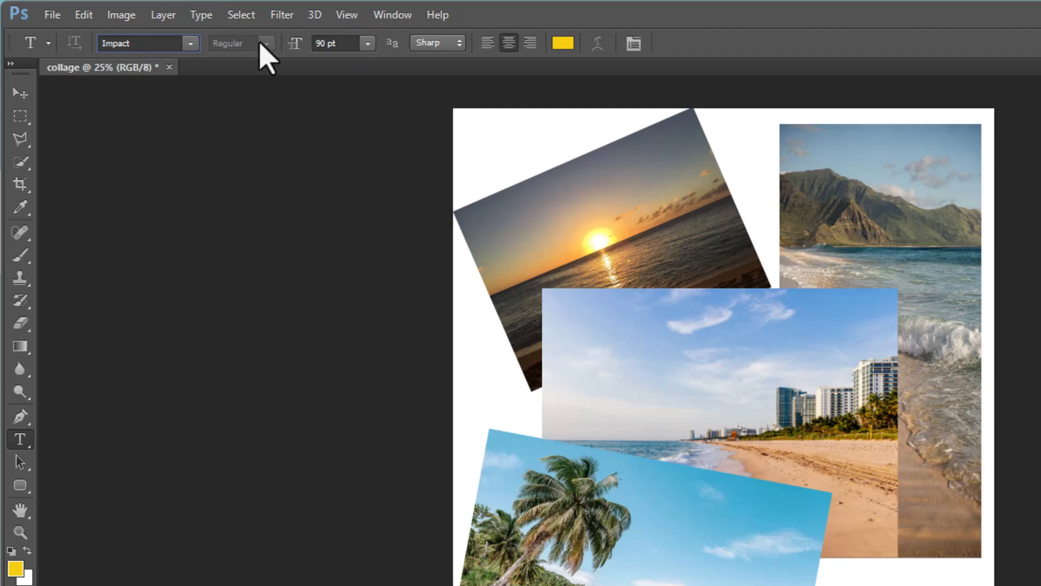
Try near-white #fcfbf7 as the text color and discard it in favor of the yellow.
left_click(563, 46)
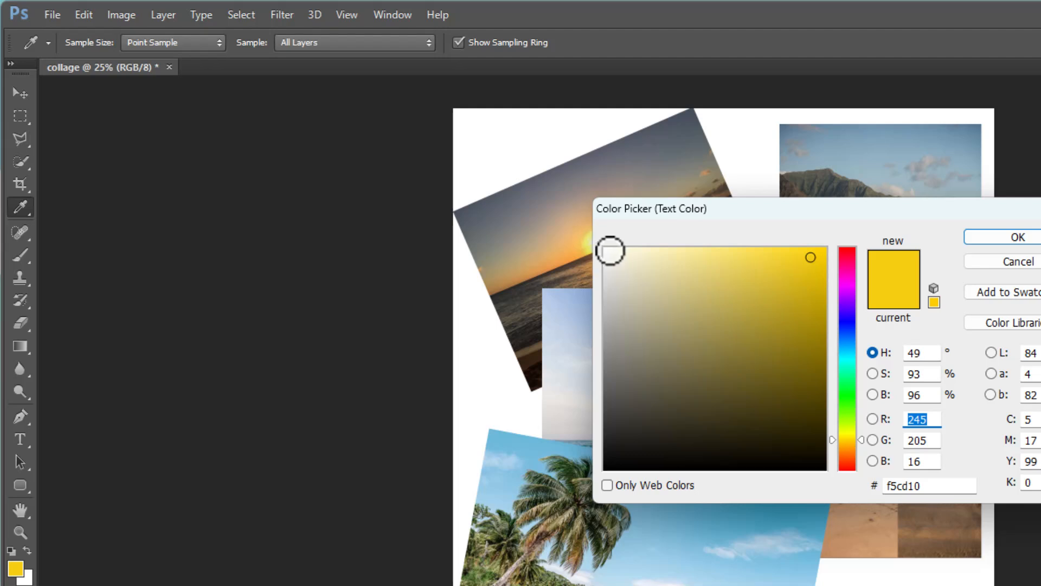
left_click(609, 250)
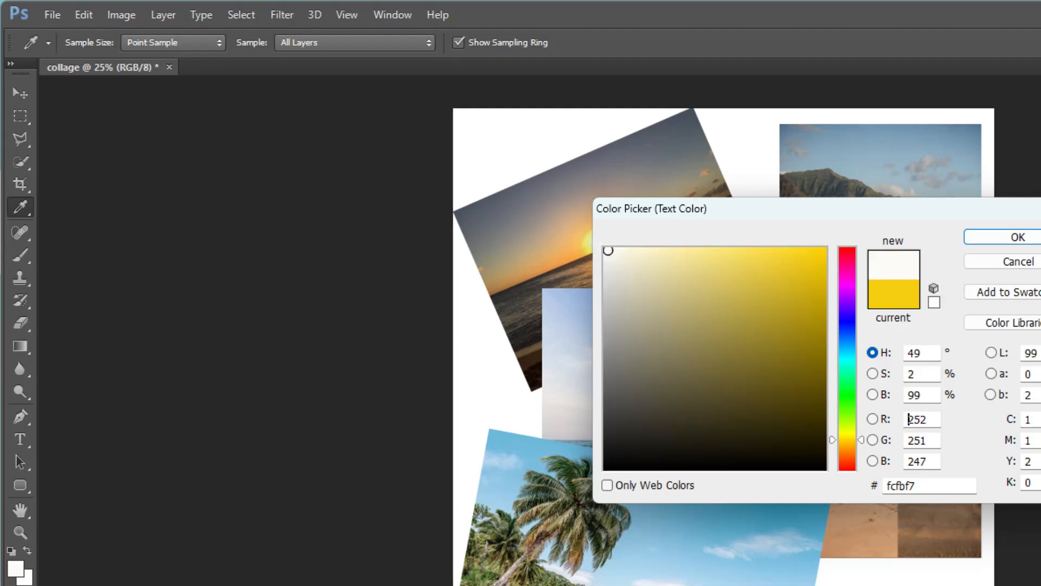
left_click(1021, 262)
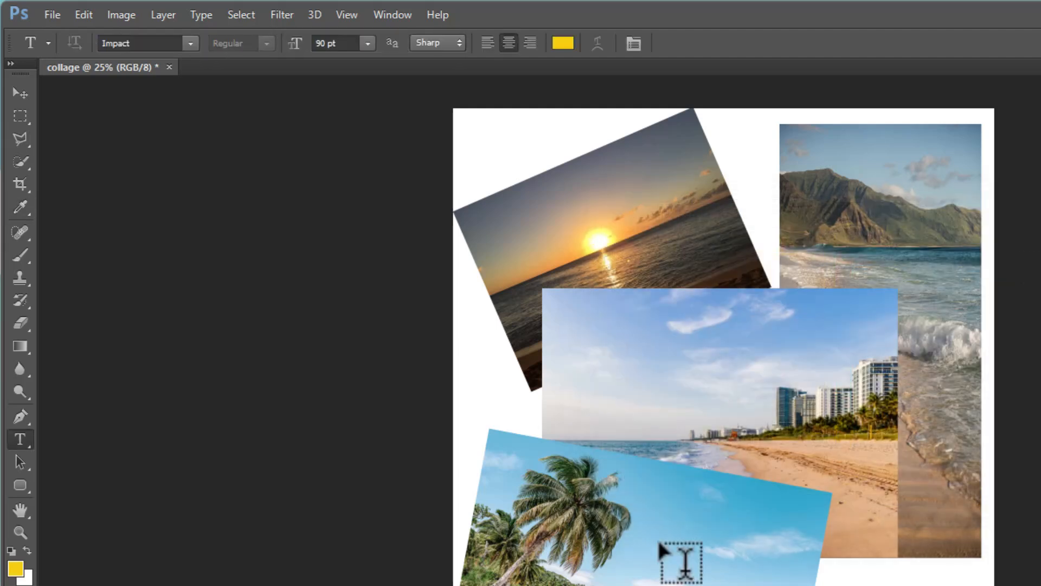
left_click(562, 46)
left_click(1010, 247)
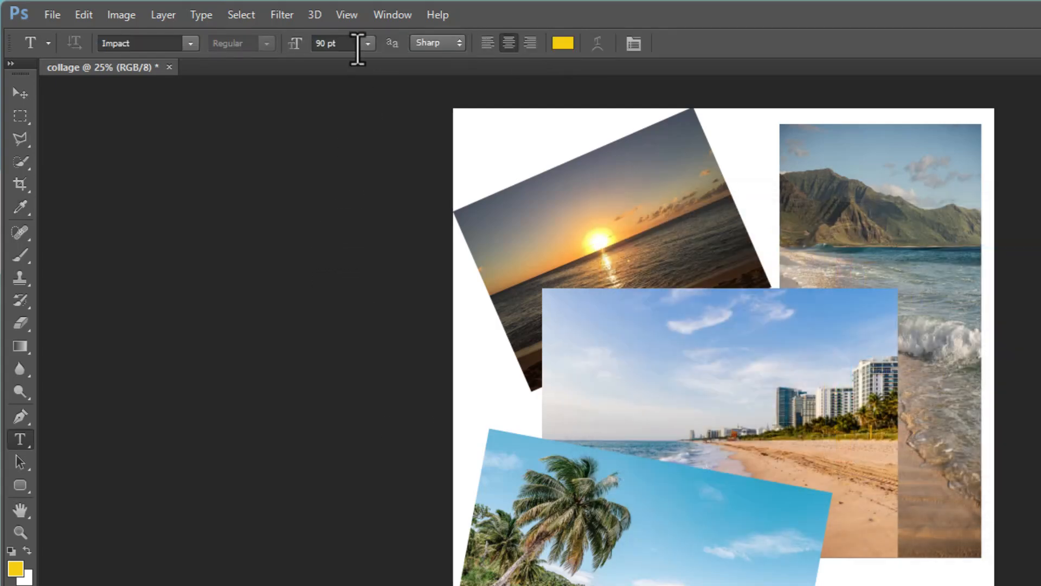
Set the font size to 72 pt and add the text "My favourite beaches" below the palm beach photo.
left_click(367, 44)
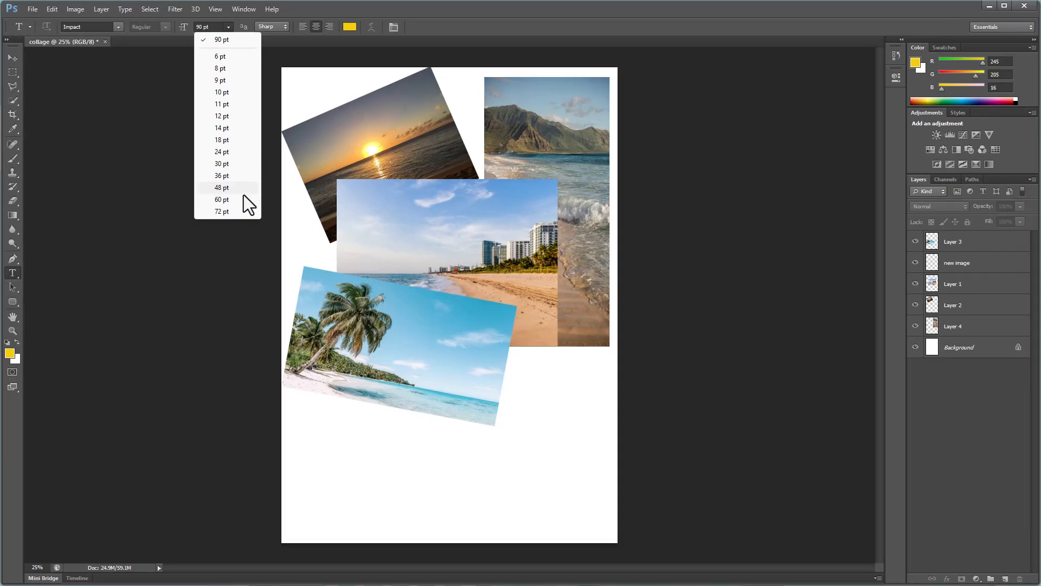
left_click(222, 211)
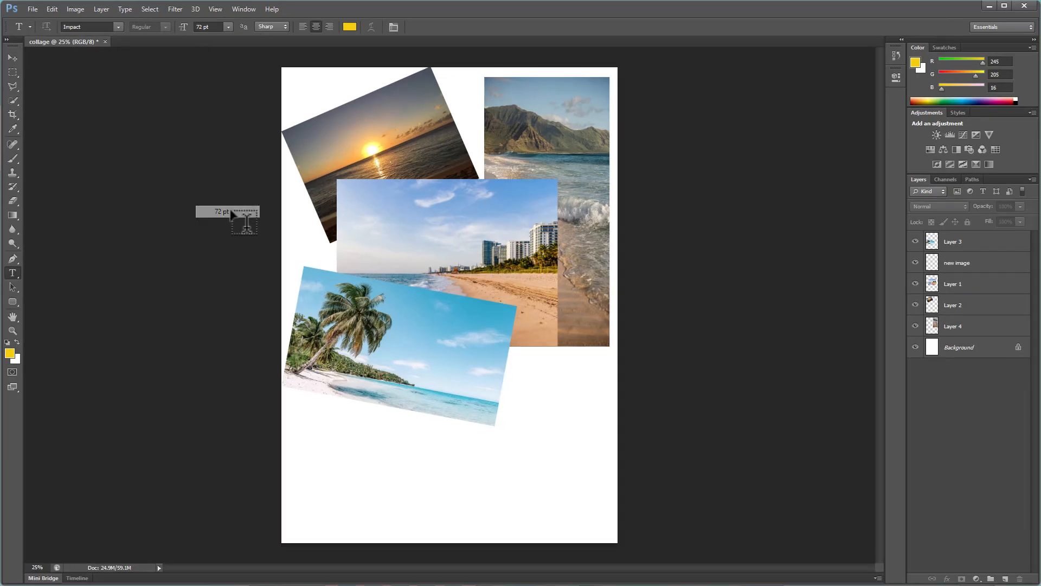
left_click(326, 441)
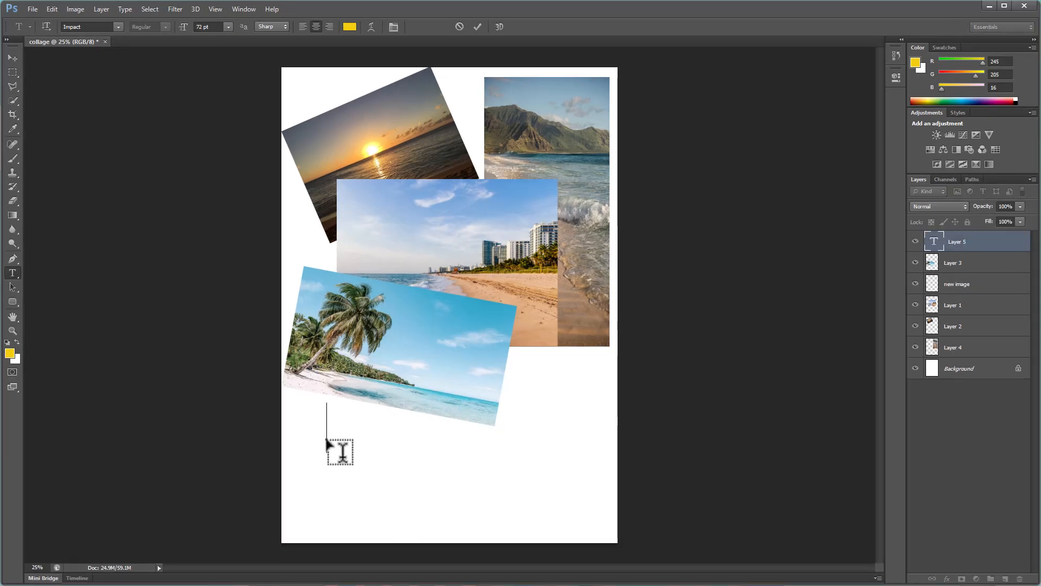
type("My fa")
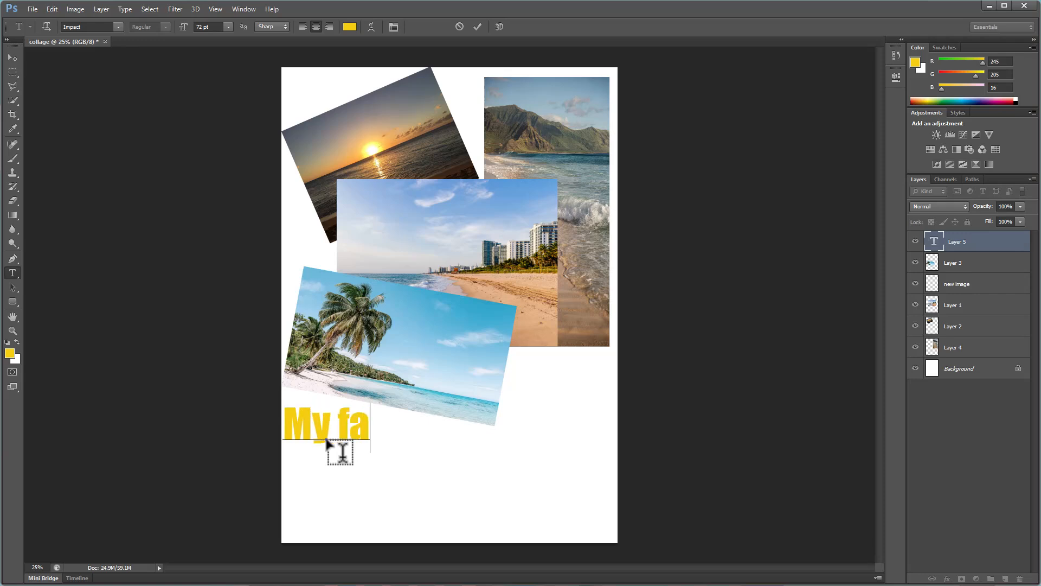
type("vourite")
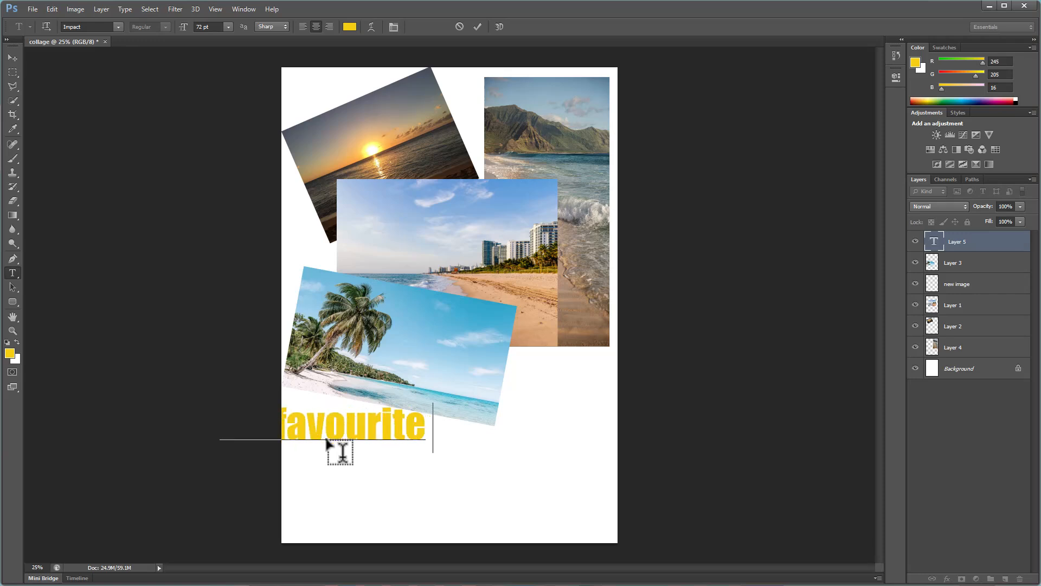
type(" beaches")
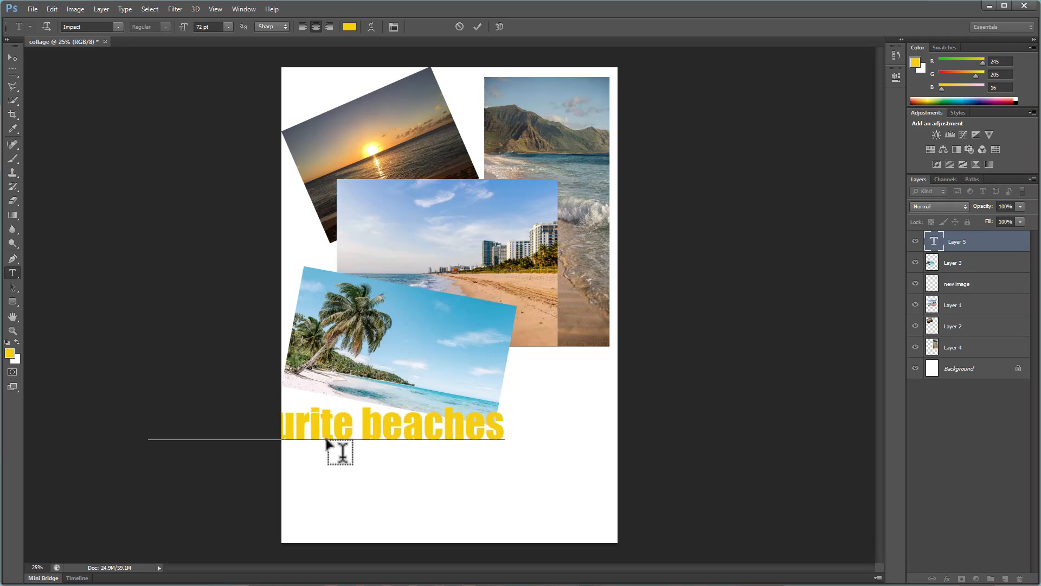
Break the title before "beaches" so that the word sits on a second line.
left_click(364, 434)
key("BackSpace")
key("Return")
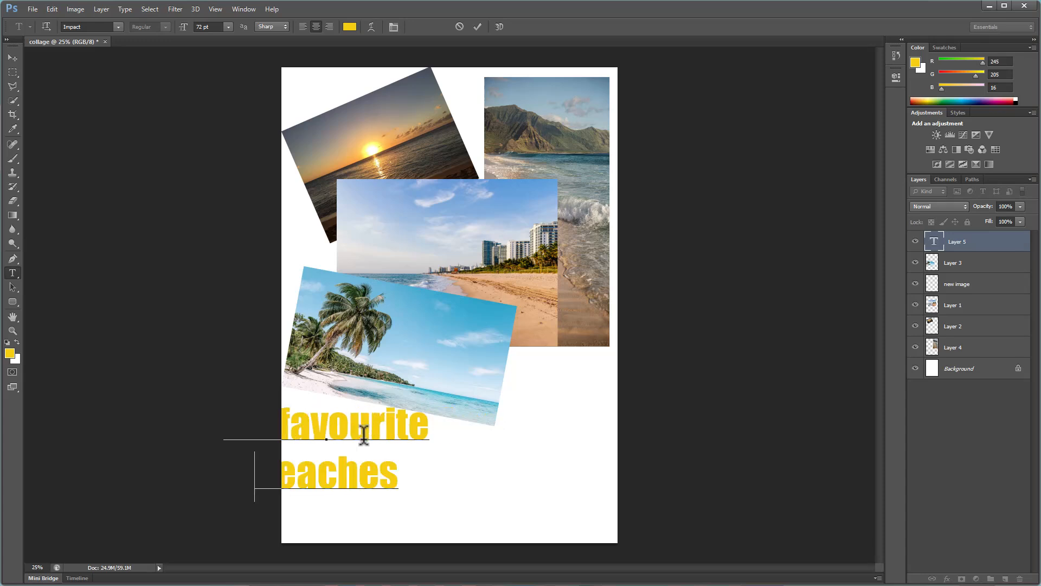
Move the two-line title into the white area at the bottom of the page and apply the transformation.
left_click(9, 55)
left_click_drag(326, 438, 462, 483)
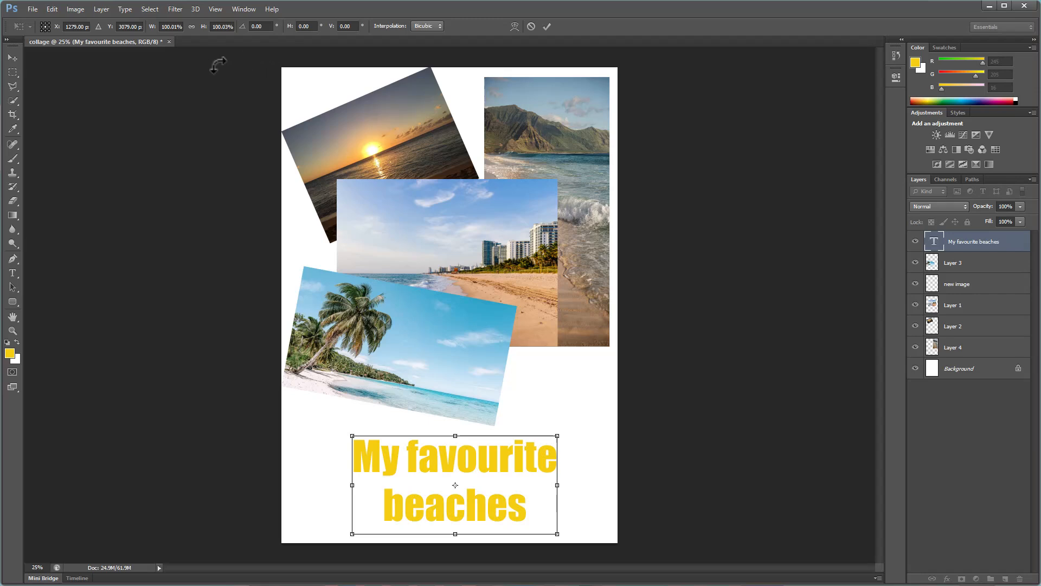
left_click(13, 273)
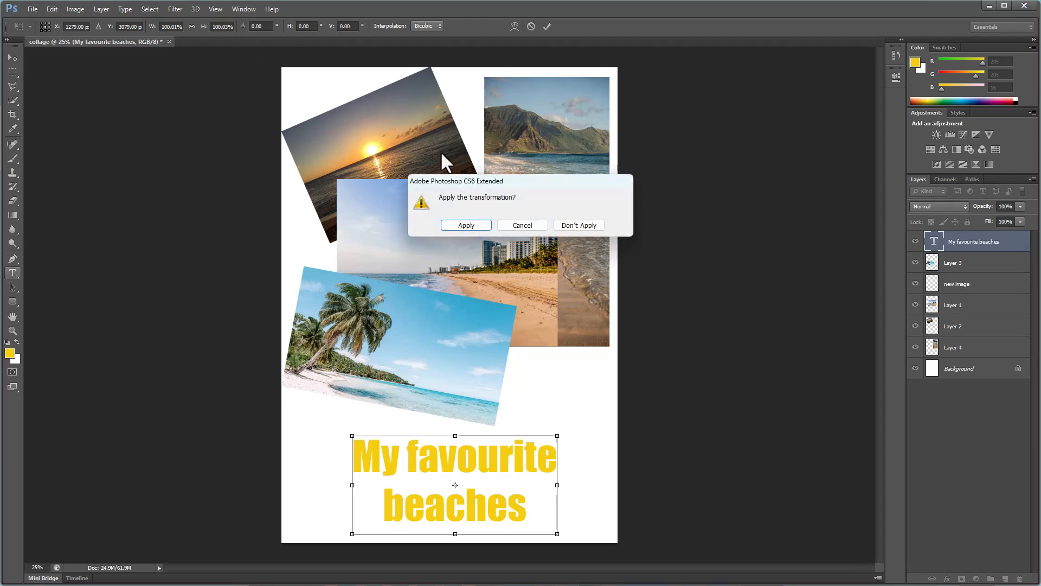
left_click(480, 230)
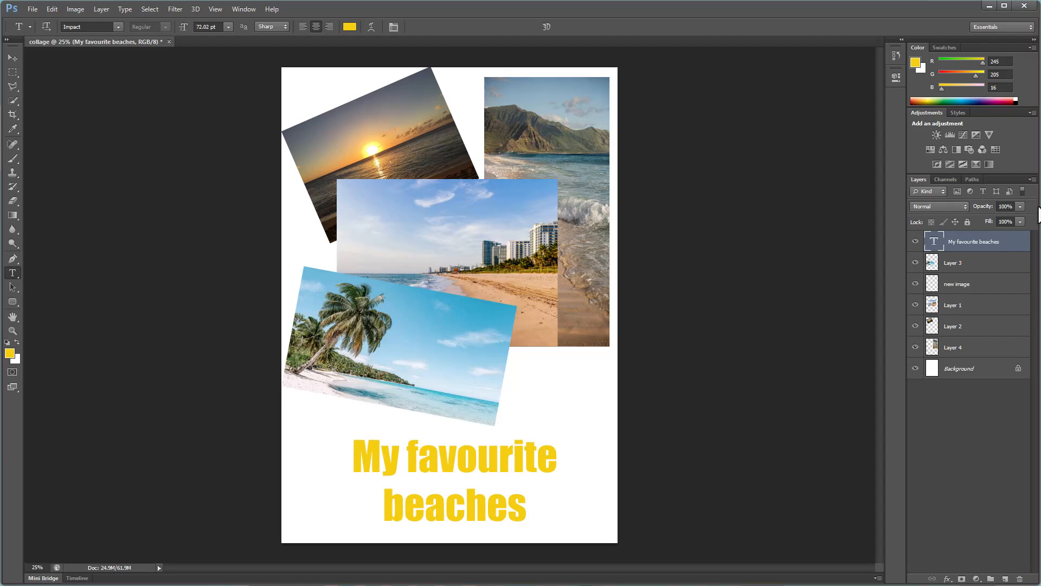
Add a drop shadow to the "My favourite beaches" text layer and increase the shadow's size.
double_click(1014, 245)
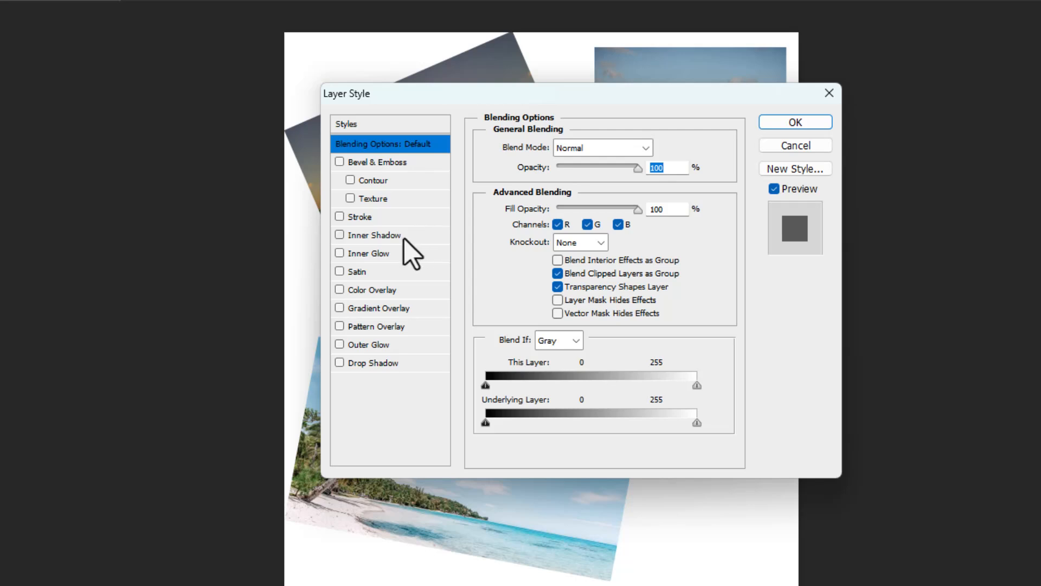
left_click(387, 366)
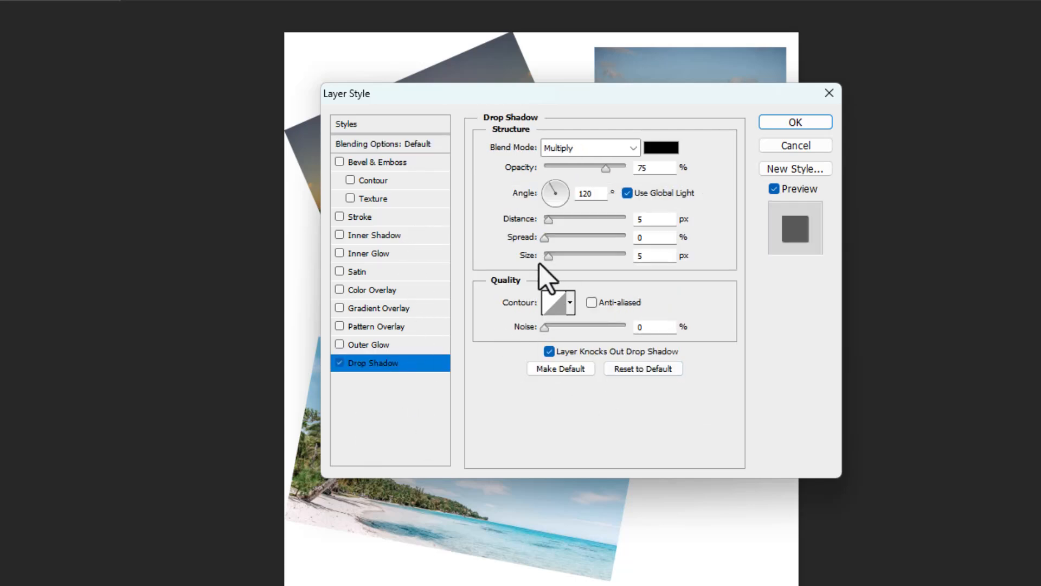
left_click_drag(548, 256, 564, 257)
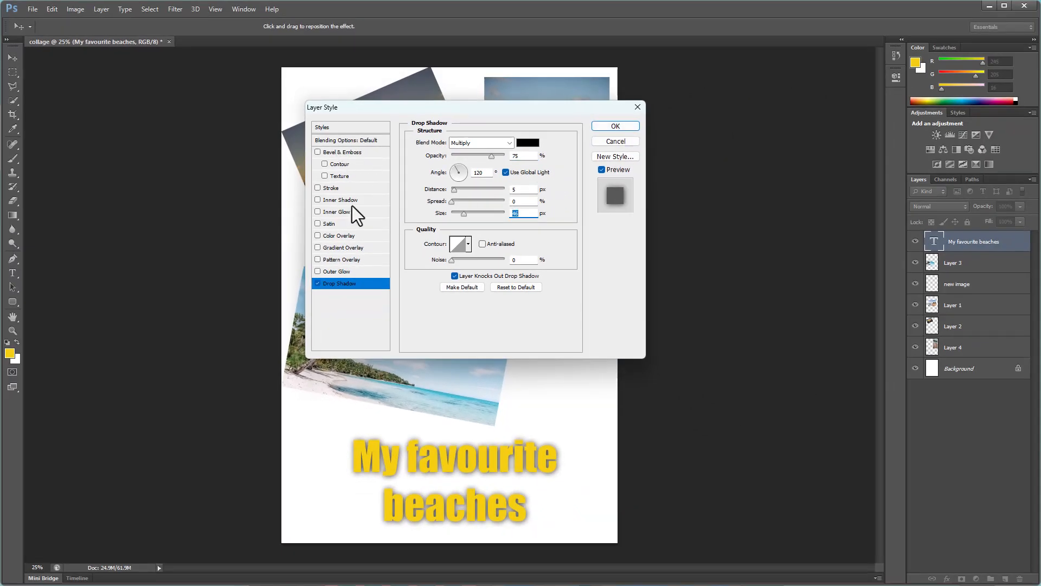
left_click(613, 126)
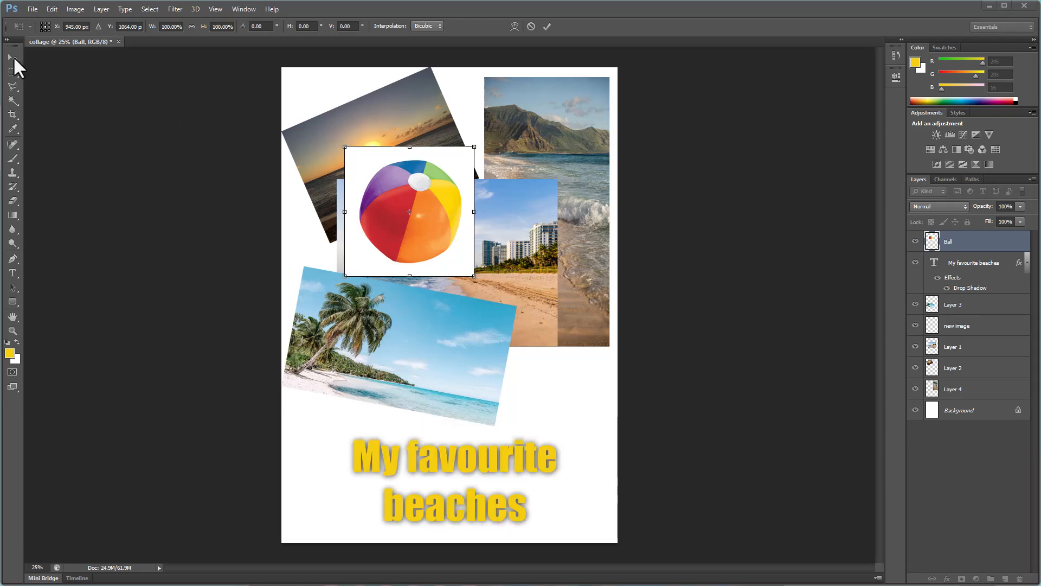
Move the ball image down over the beach photo with the hotel buildings and apply the transformation.
left_click_drag(359, 168, 429, 214)
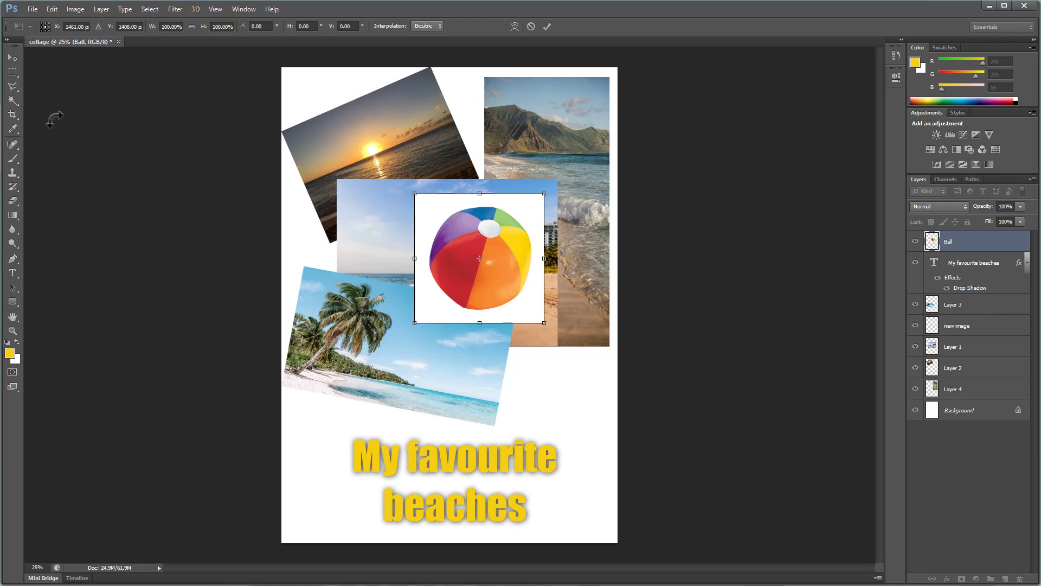
left_click(12, 99)
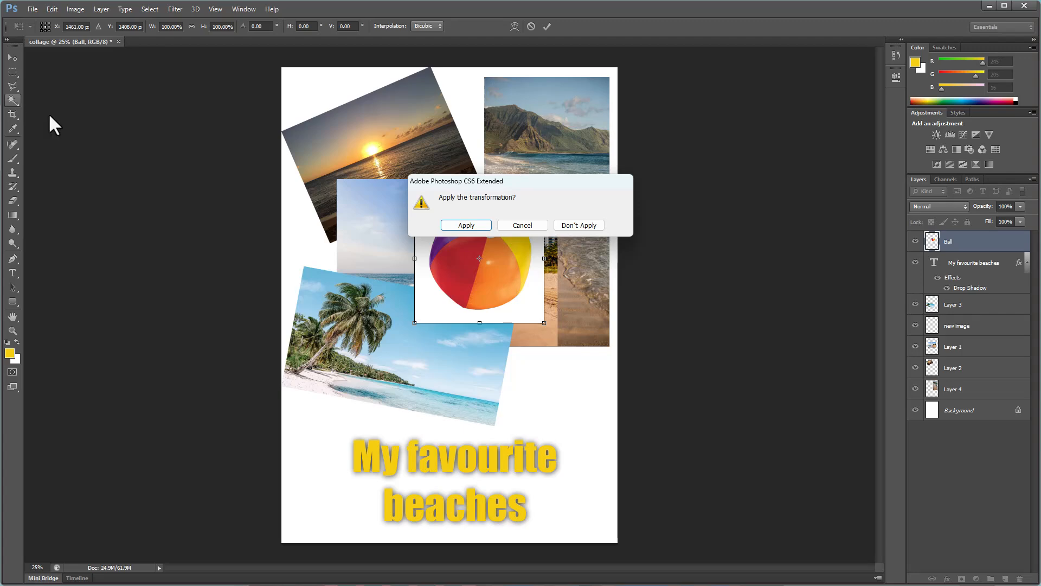
left_click(466, 225)
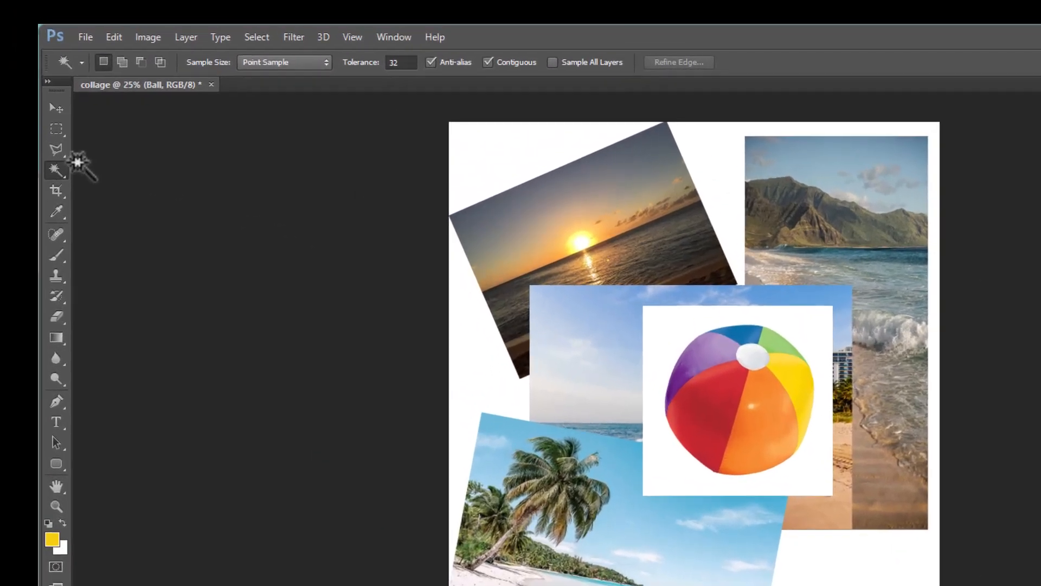
Select the white background around the ball with the Magic Wand, delete it, and deselect.
left_click(63, 171)
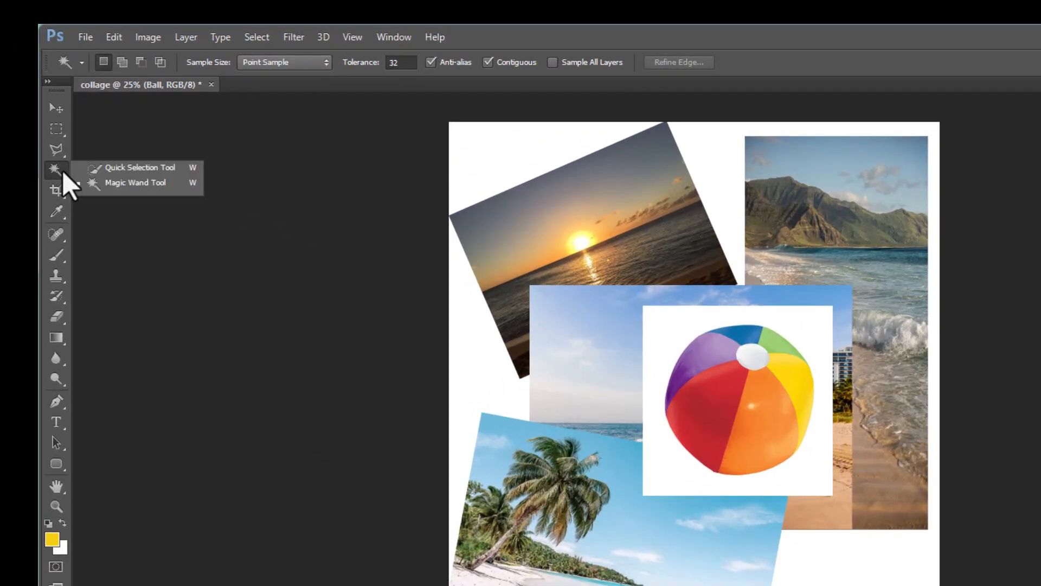
left_click(115, 182)
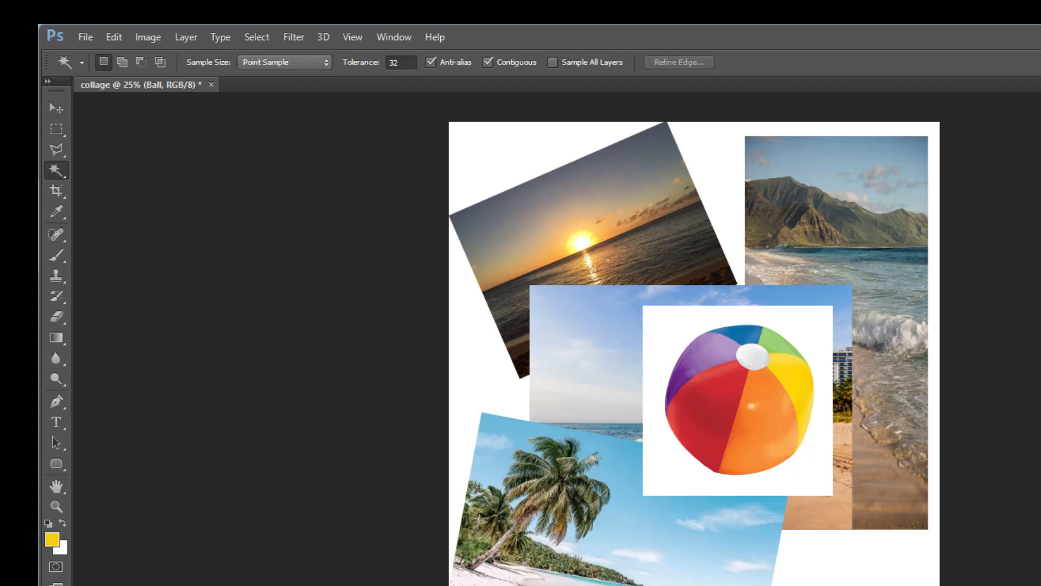
left_click(660, 328)
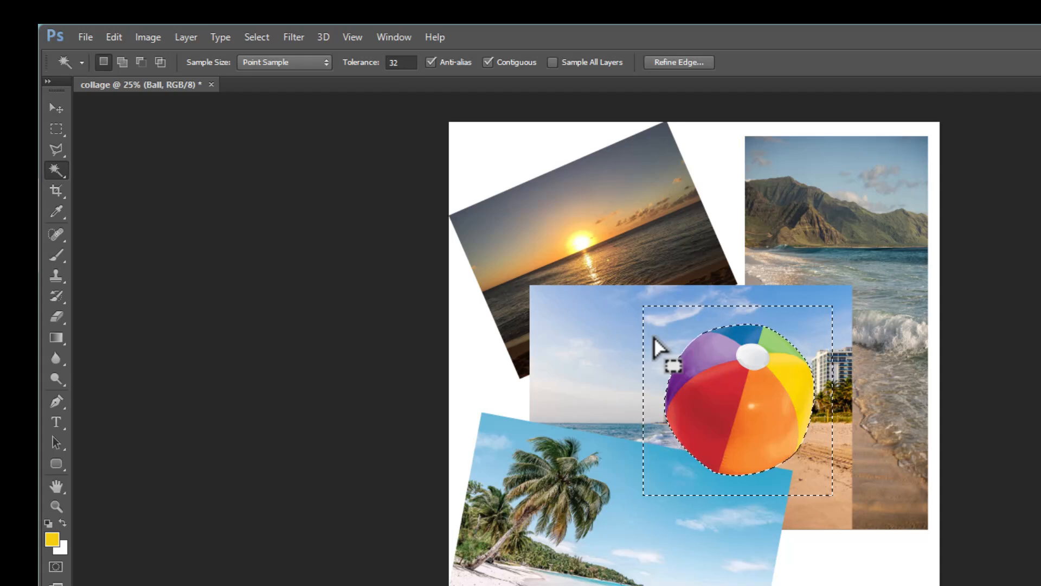
key("ctrl+d")
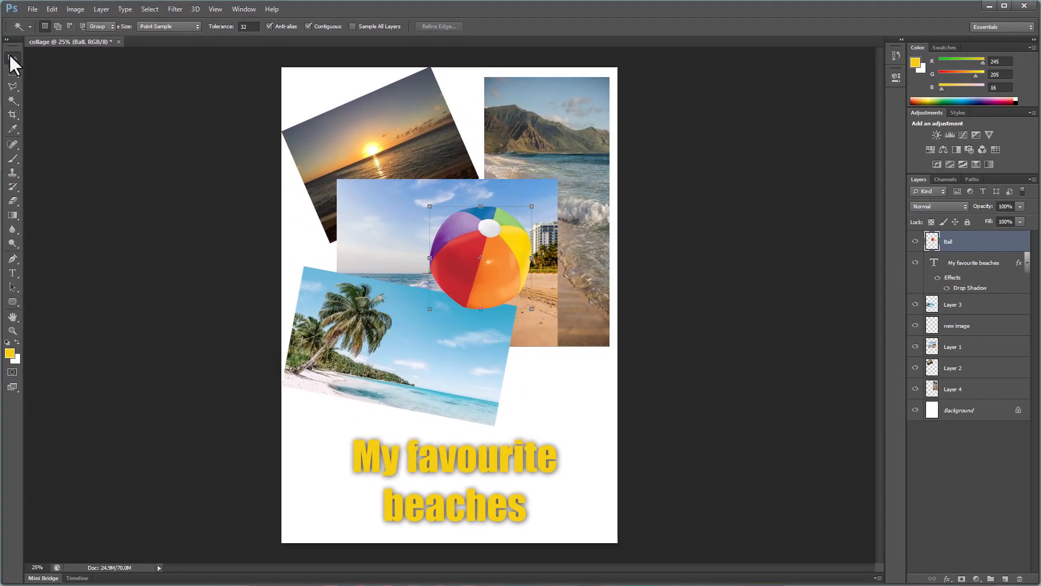
Move the cut-out ball to the page's lower-right corner and scale it down to fit beside the title.
left_click(55, 107)
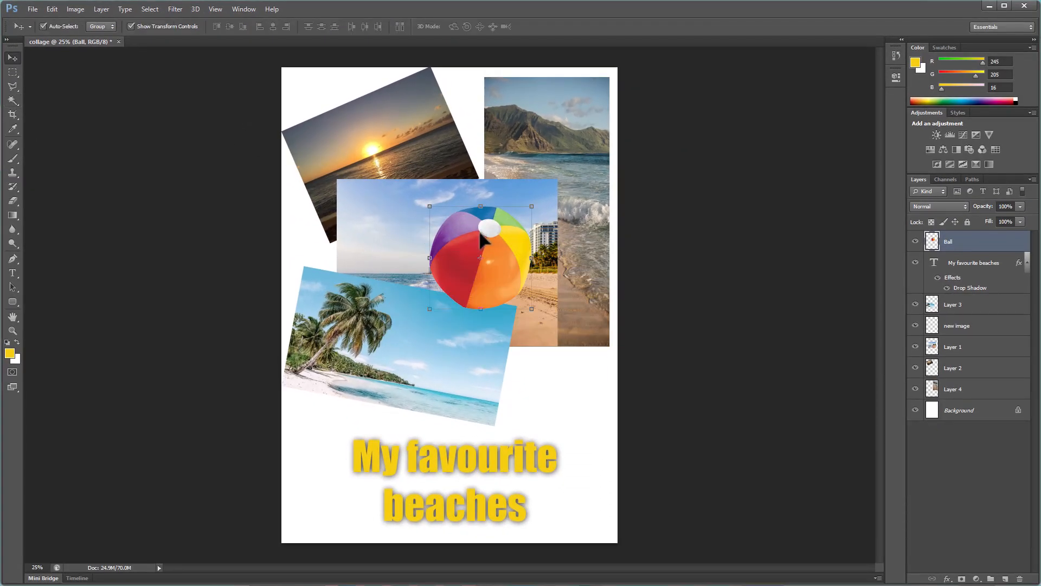
left_click_drag(481, 238, 558, 458)
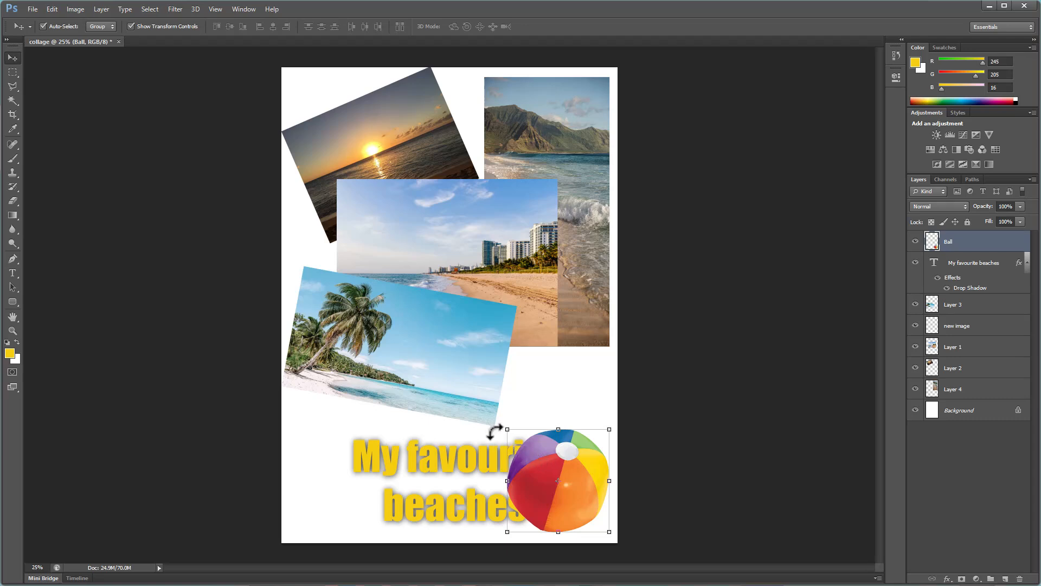
left_click_drag(507, 430, 549, 476)
key("Return")
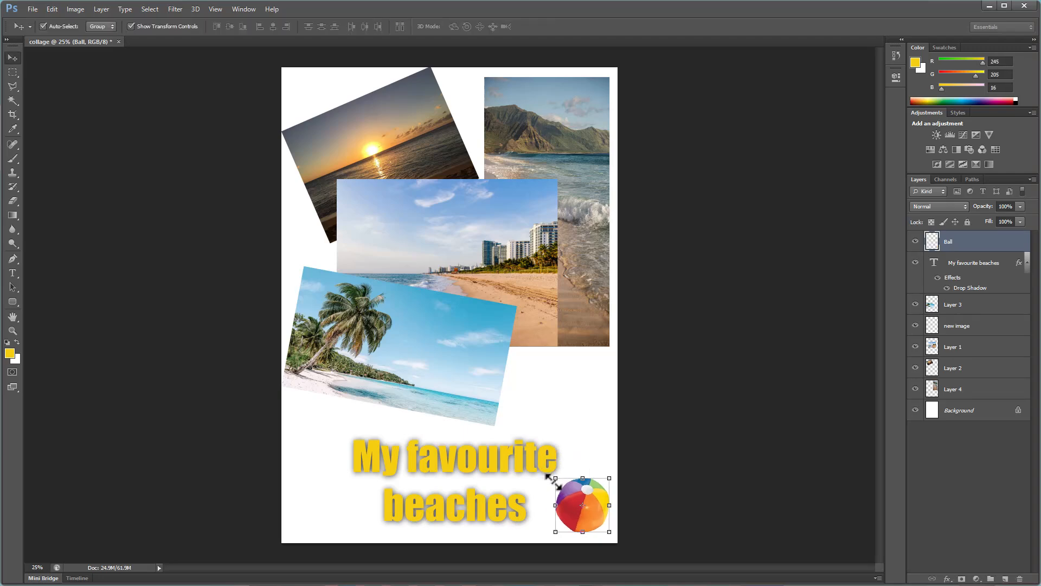
left_click(579, 405)
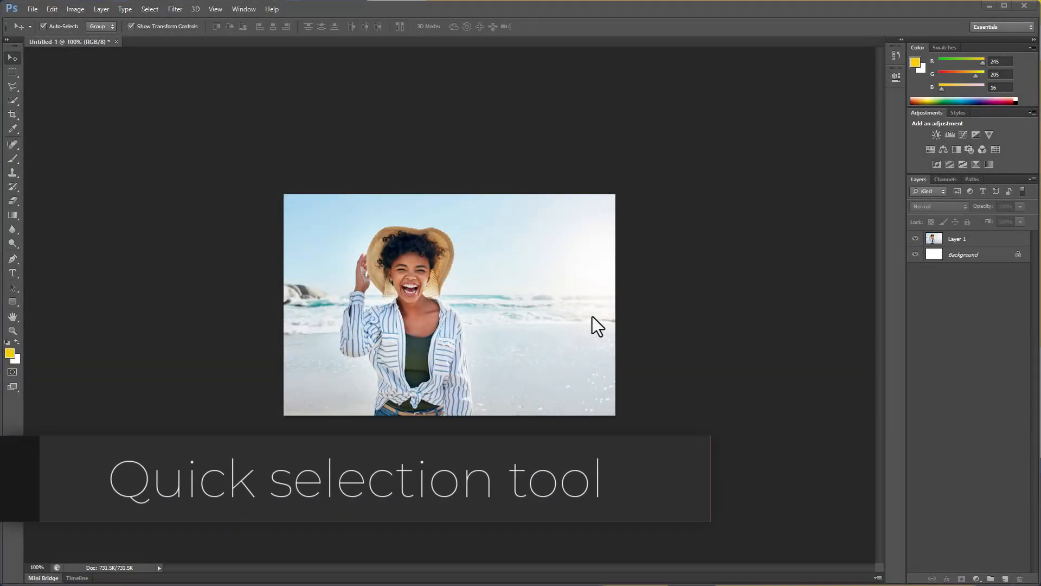
Select the whole beach background around the woman on Layer 1 with the Quick Selection tool.
left_click(7, 100)
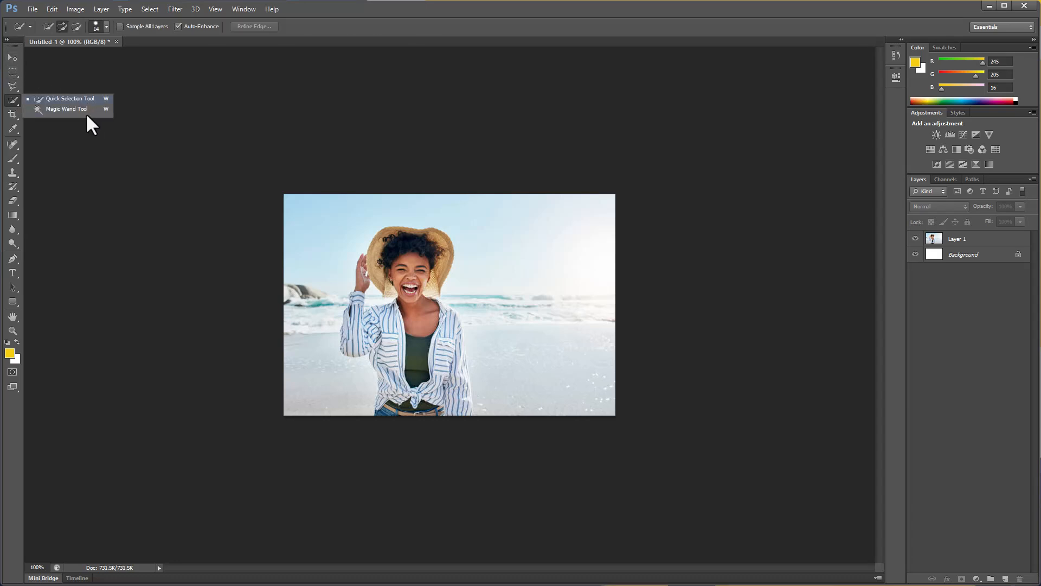
left_click(78, 98)
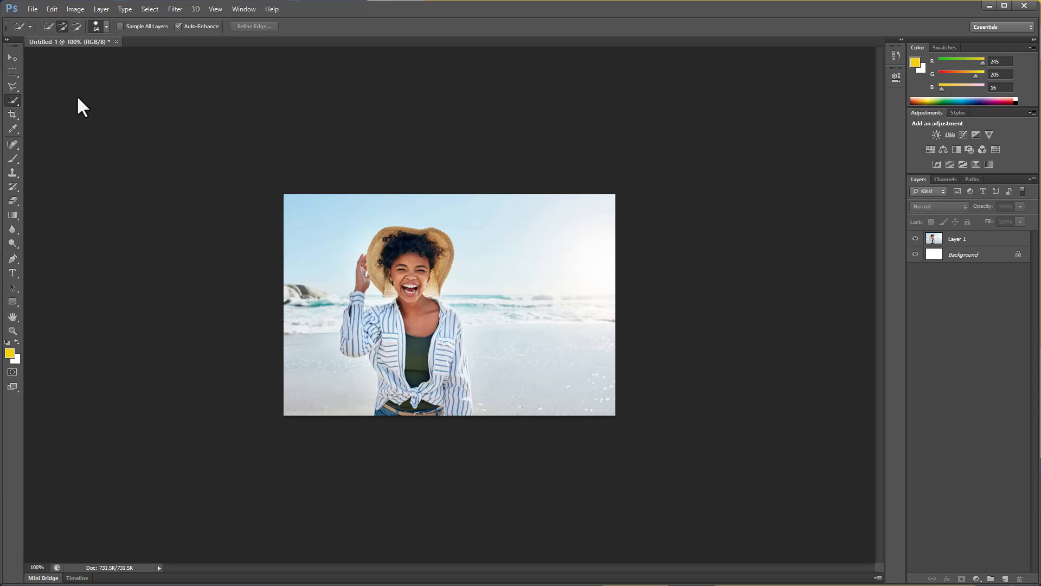
left_click(985, 240)
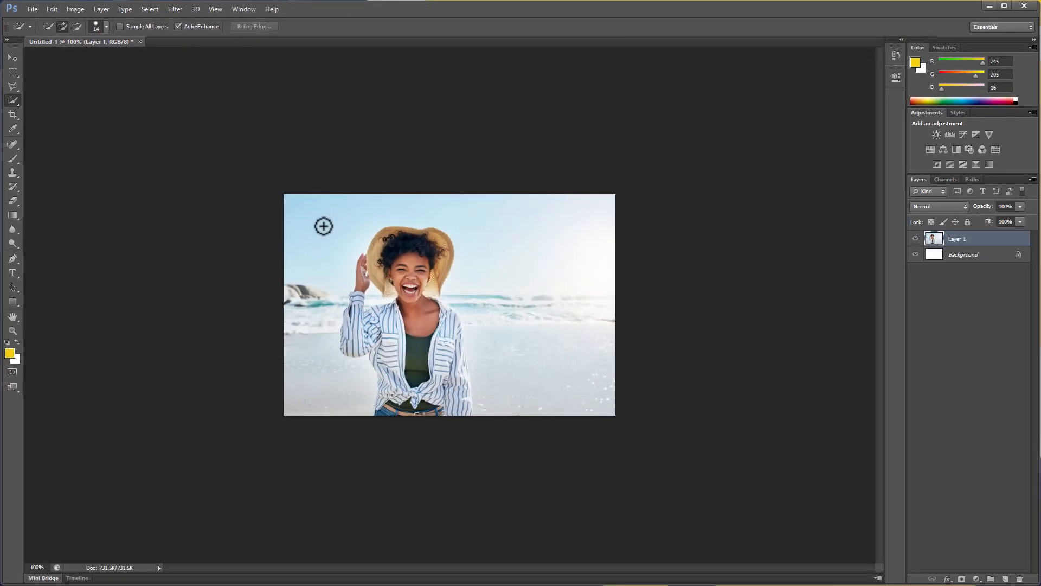
left_click_drag(314, 215, 316, 232)
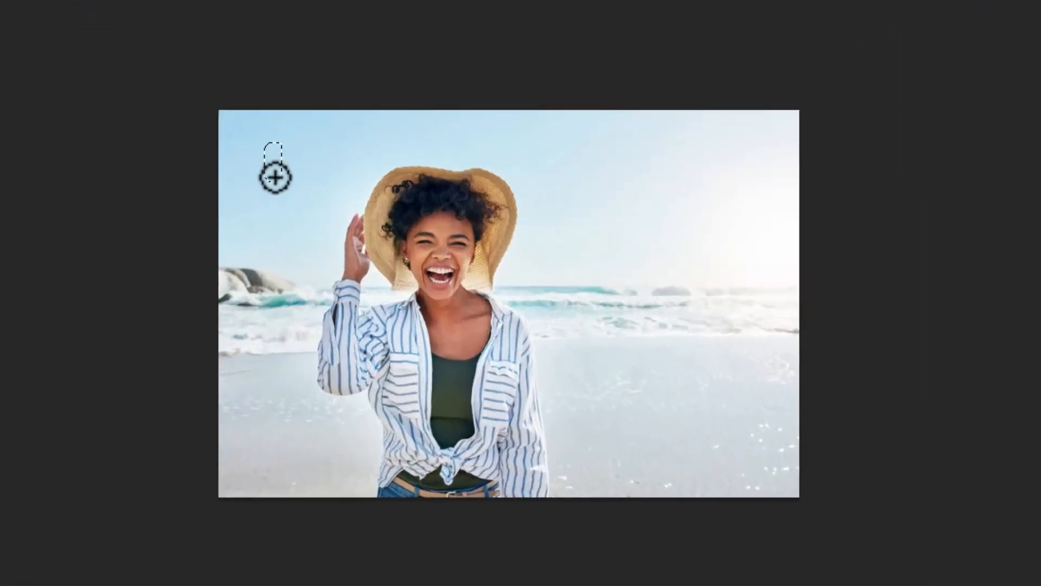
mouse_move(276, 176)
left_mouse_down()
mouse_move(300, 177)
mouse_move(274, 211)
mouse_move(249, 300)
mouse_move(270, 404)
left_mouse_up()
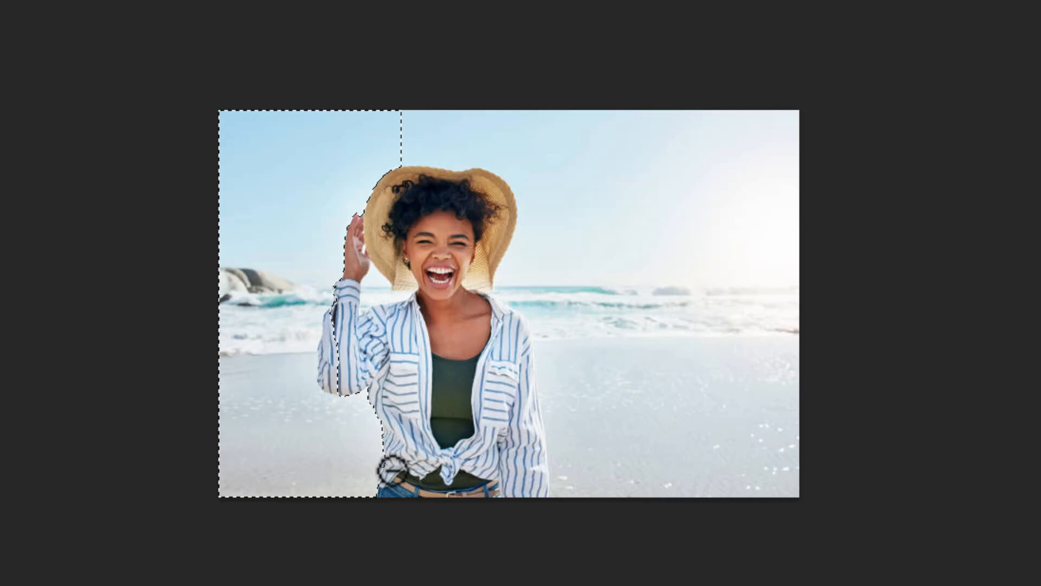
left_click(383, 292)
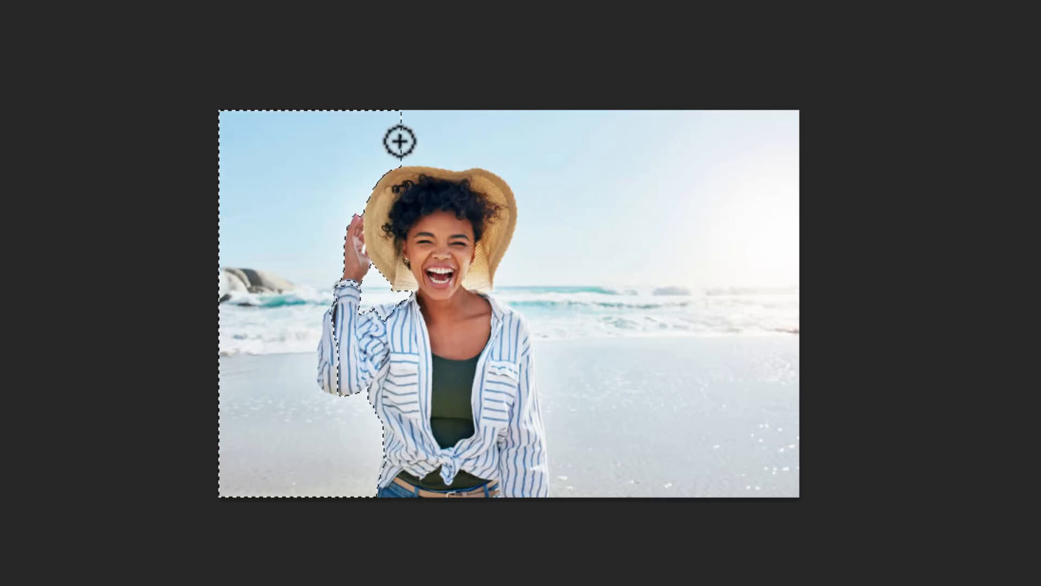
mouse_move(387, 139)
left_mouse_down()
mouse_move(524, 142)
mouse_move(574, 179)
mouse_move(652, 193)
mouse_move(651, 207)
mouse_move(590, 209)
mouse_move(534, 242)
mouse_move(533, 285)
mouse_move(558, 392)
left_mouse_up()
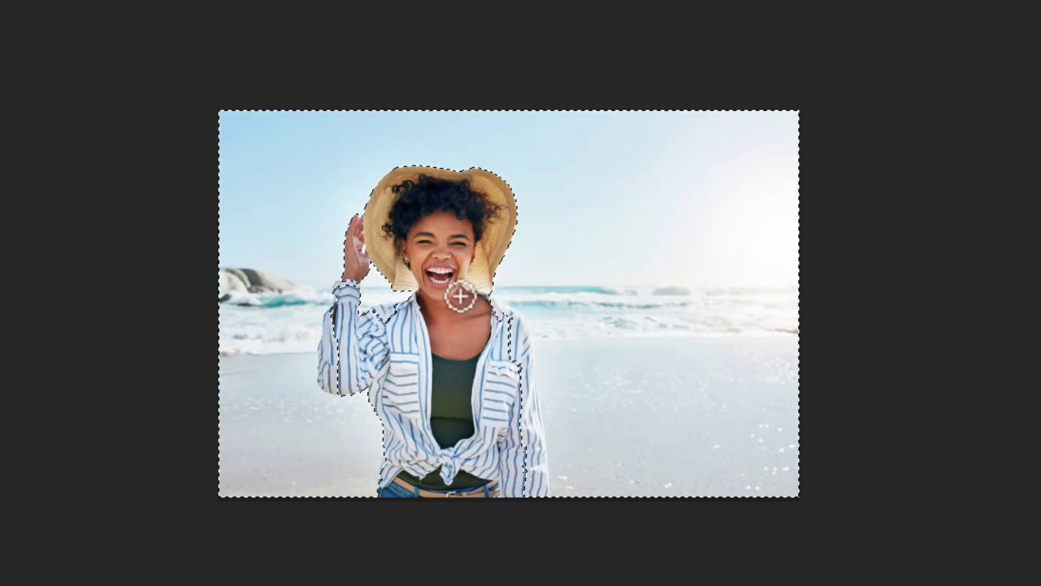
left_click_drag(486, 301, 537, 410)
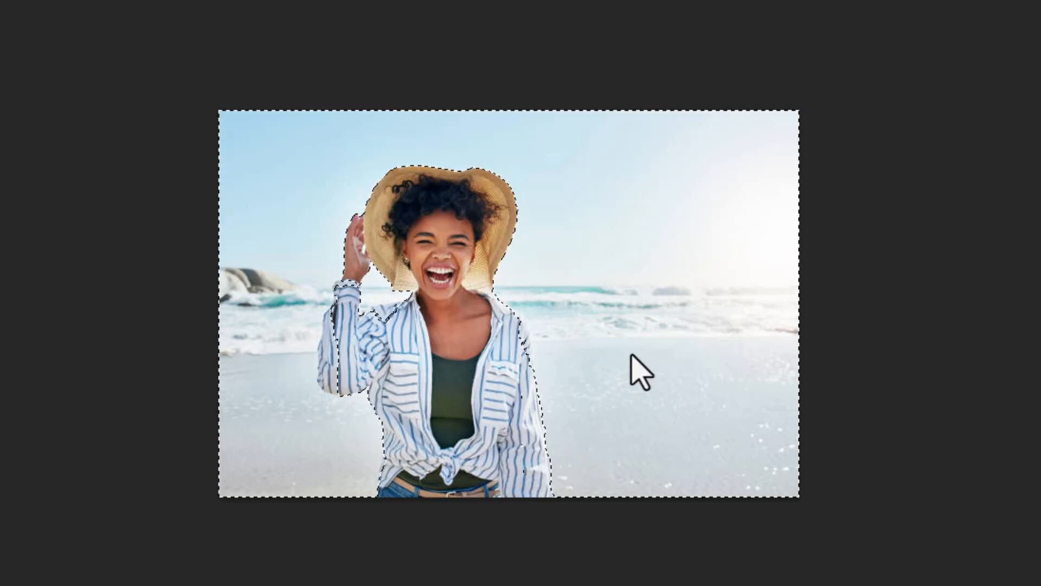
Delete the selected background from Layer 1 and undo the deletion.
key("BackSpace")
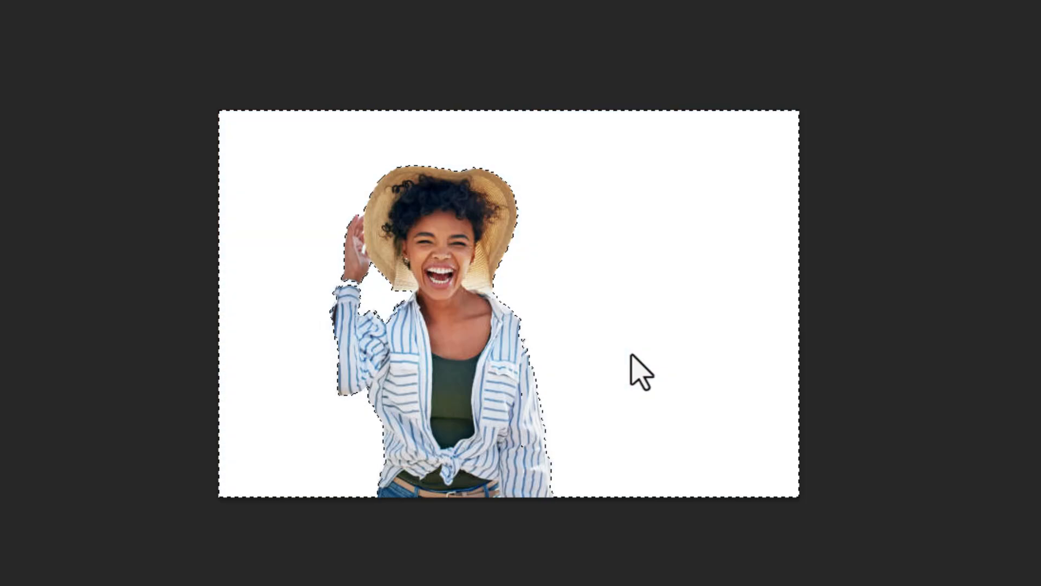
key("ctrl+z")
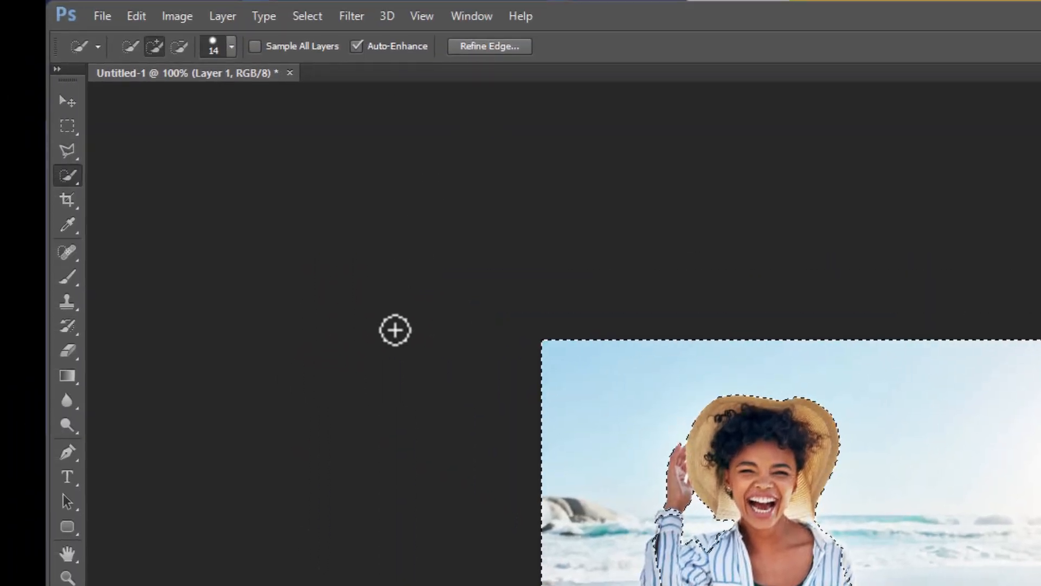
Try a vertical yellow-to-white gradient over the selected background with the Gradient tool and undo it.
left_click(68, 375)
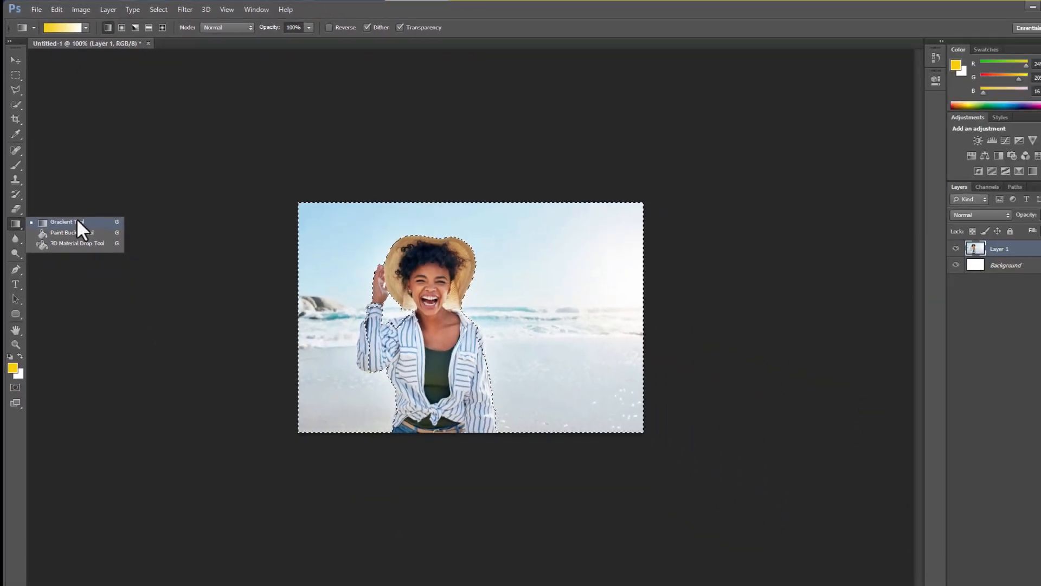
left_click(173, 372)
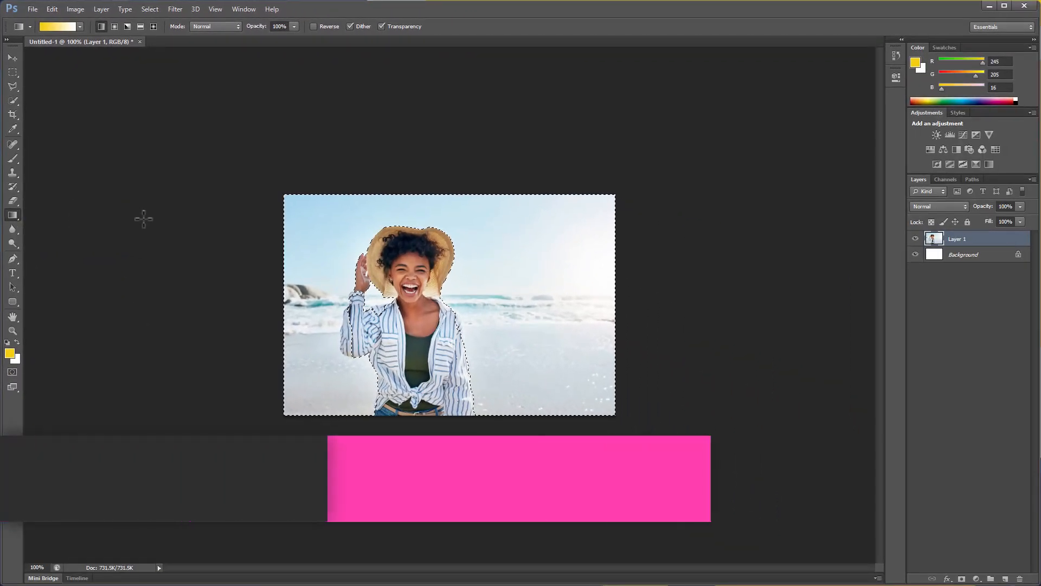
left_click_drag(527, 215, 526, 398)
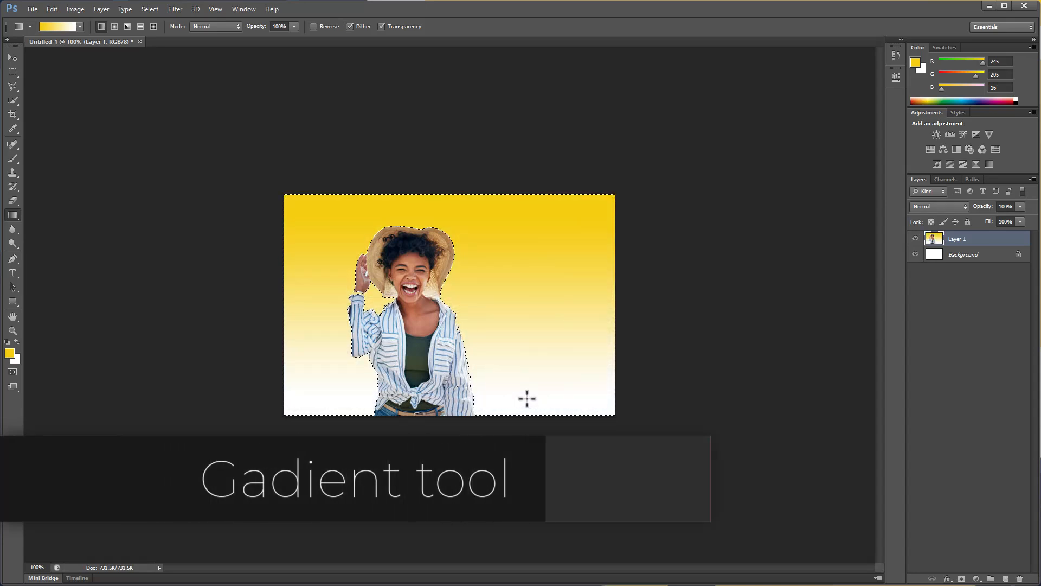
key("ctrl+z")
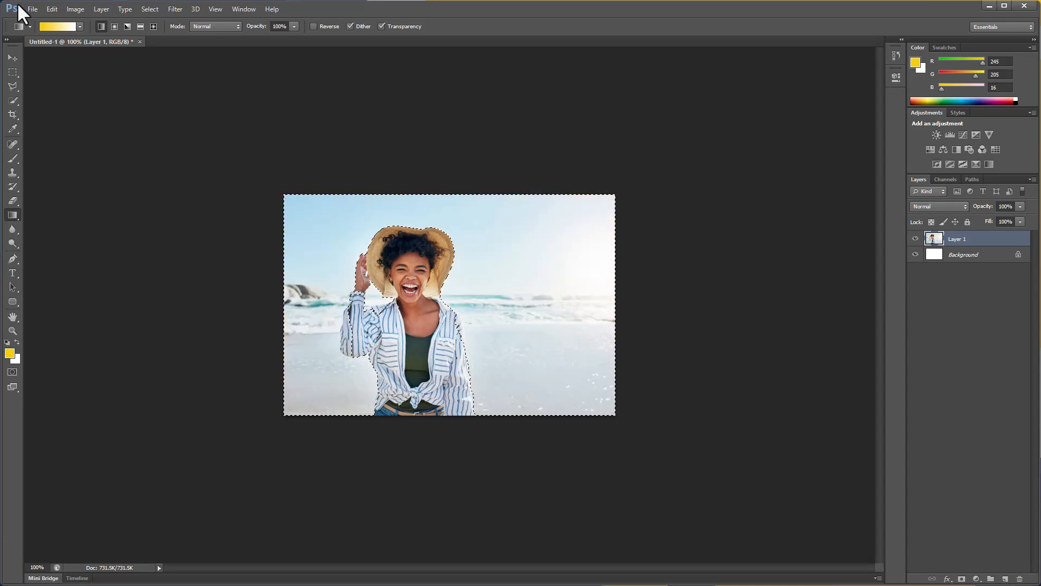
Apply the basic Blur filter to the selected background.
left_click(174, 9)
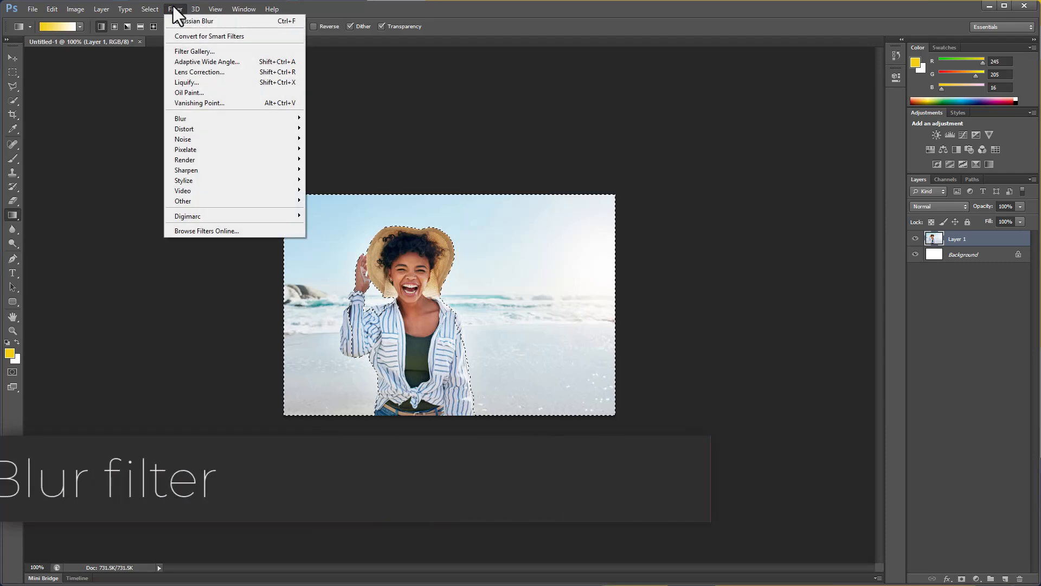
mouse_move(193, 118)
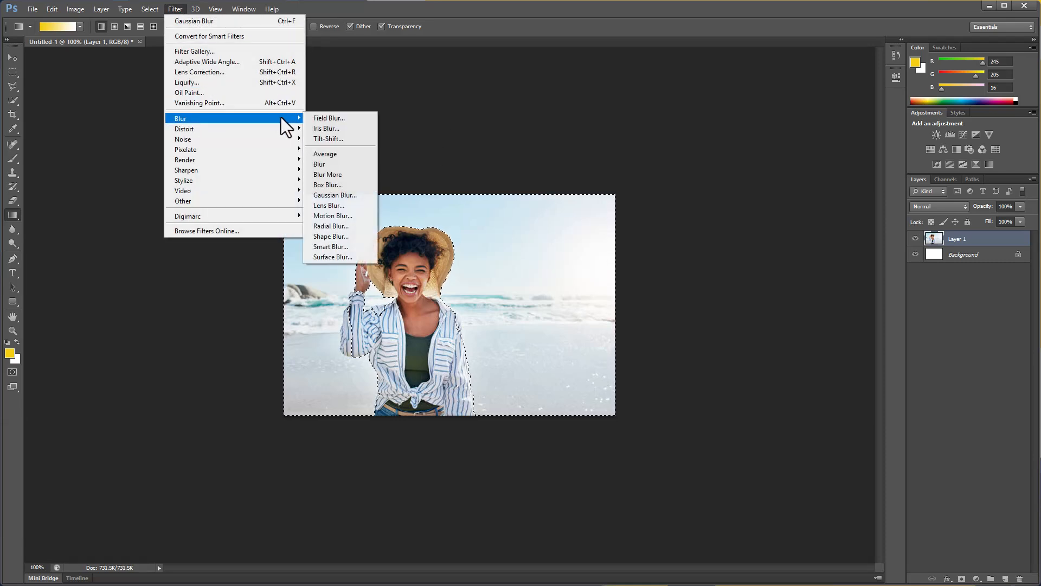
left_click(339, 170)
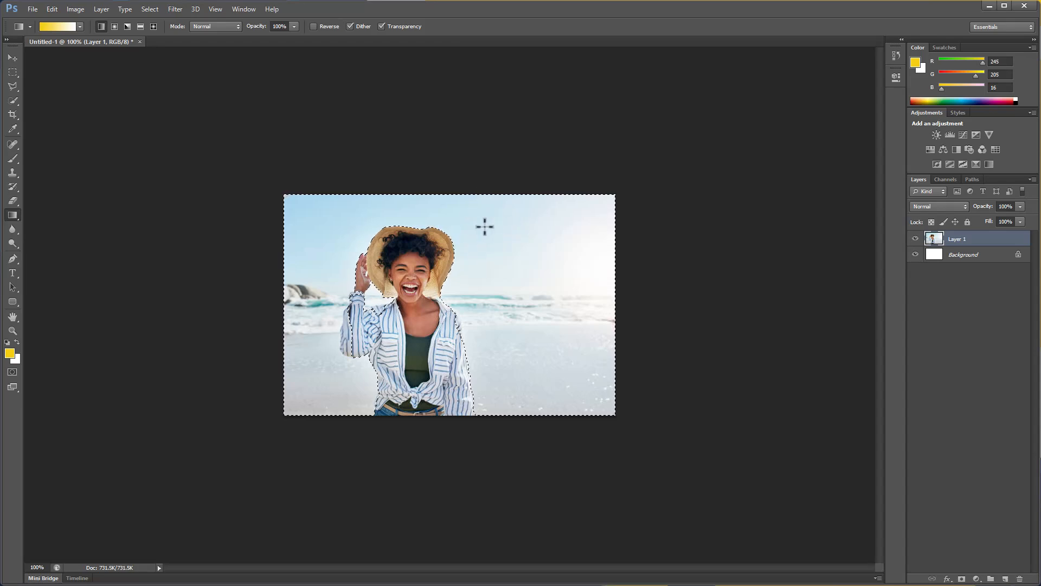
Apply a Gaussian Blur with a radius of 2.1 pixels to the selected background.
left_click(175, 9)
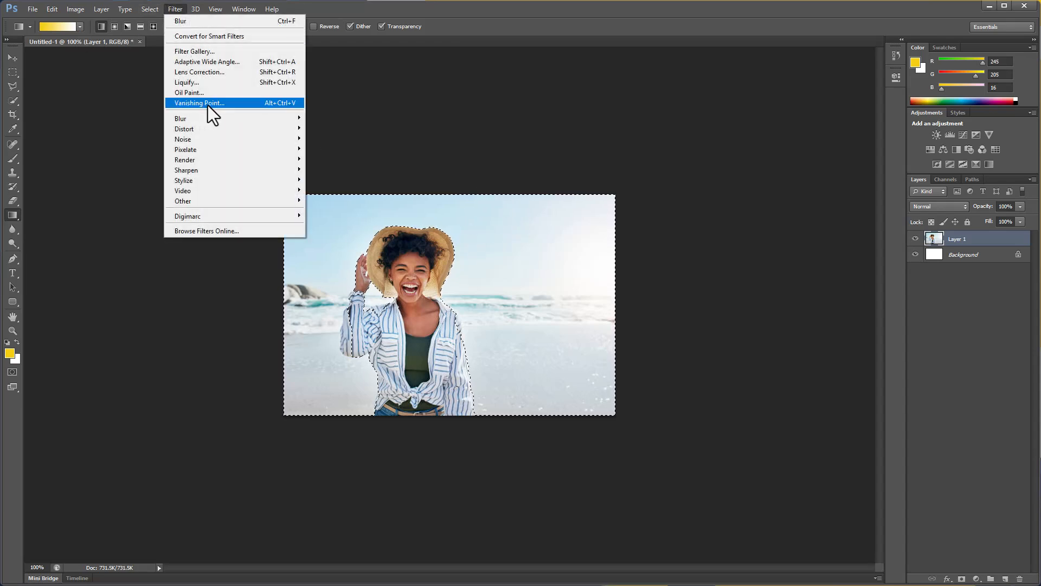
mouse_move(213, 121)
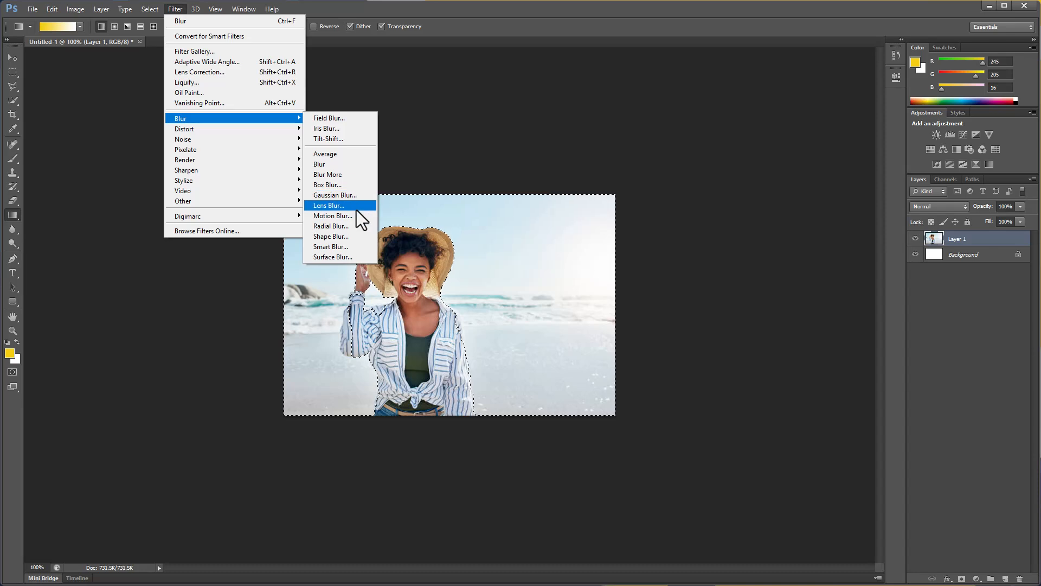
left_click(355, 196)
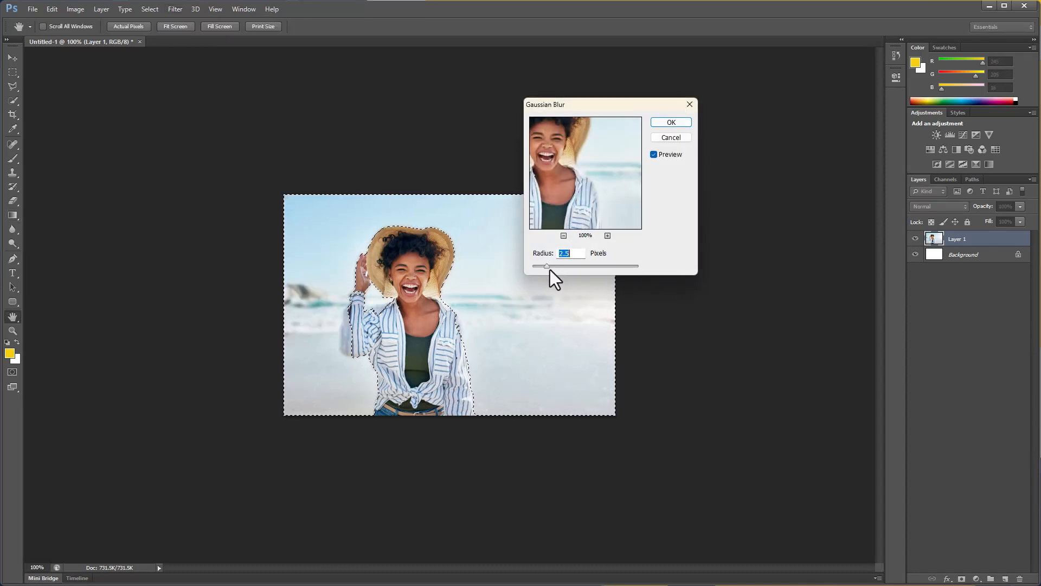
left_click_drag(566, 267, 588, 265)
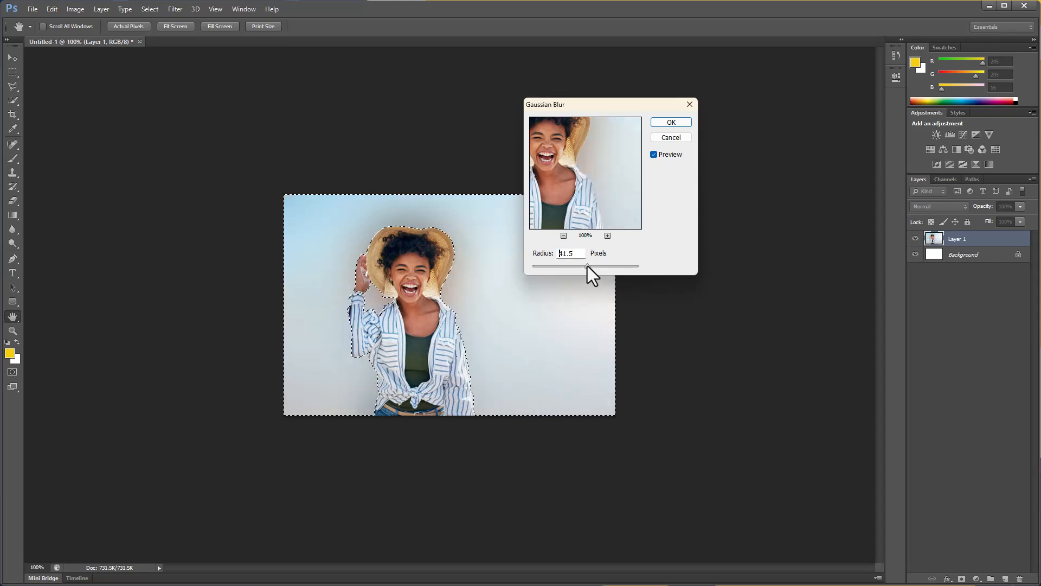
left_click_drag(558, 266, 544, 265)
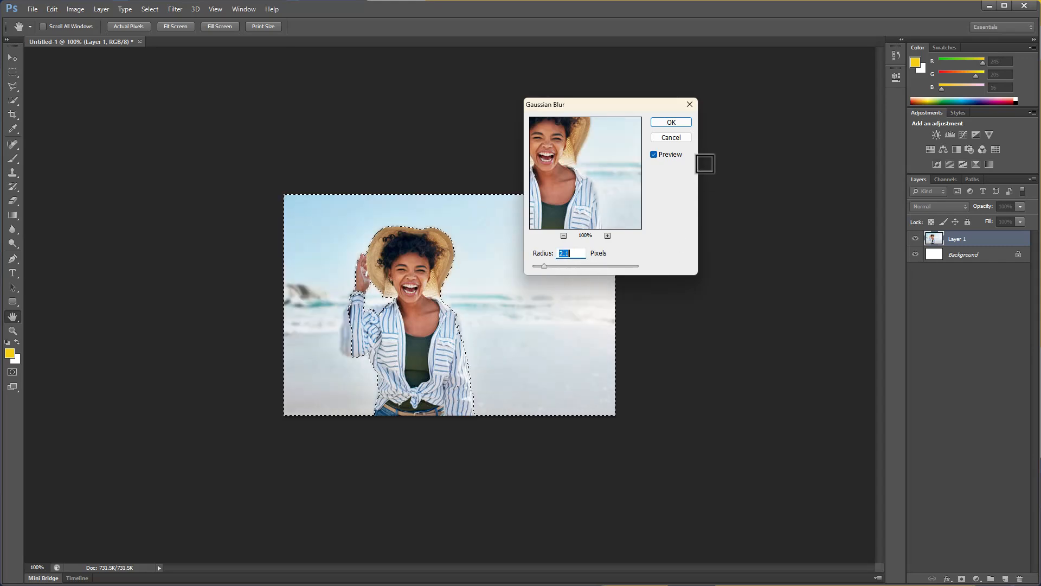
left_click(671, 122)
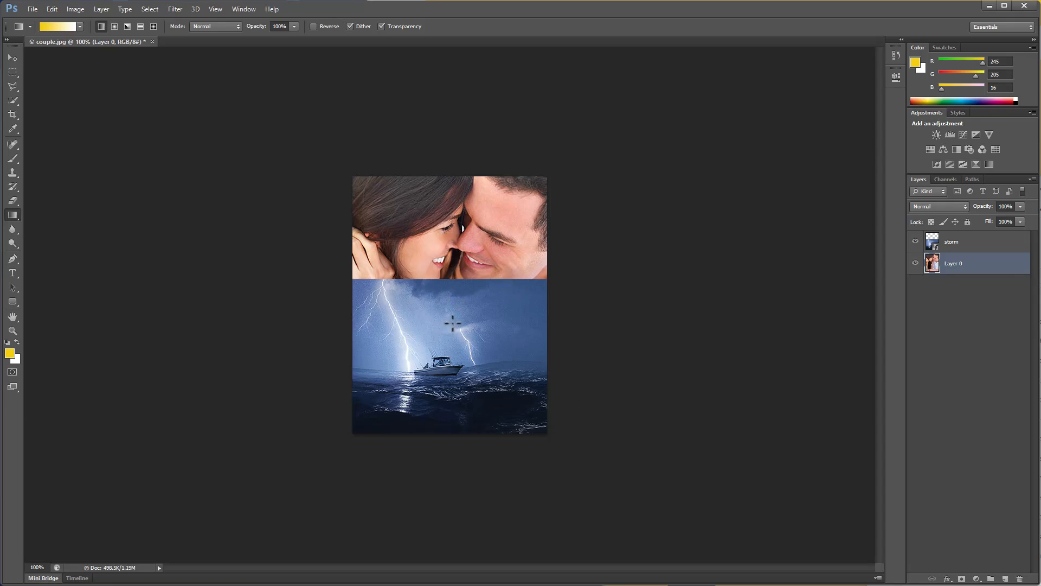
Hide the storm layer in couple.jpg to expose the couple photo beneath it.
left_click(916, 242)
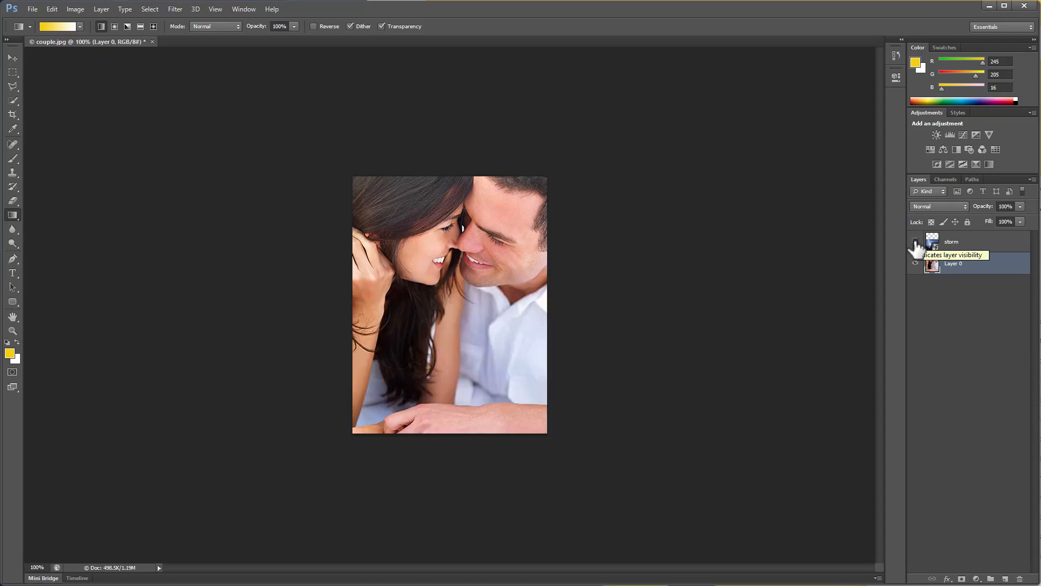
Make the storm layer visible again and add a layer mask to it.
left_click(916, 243)
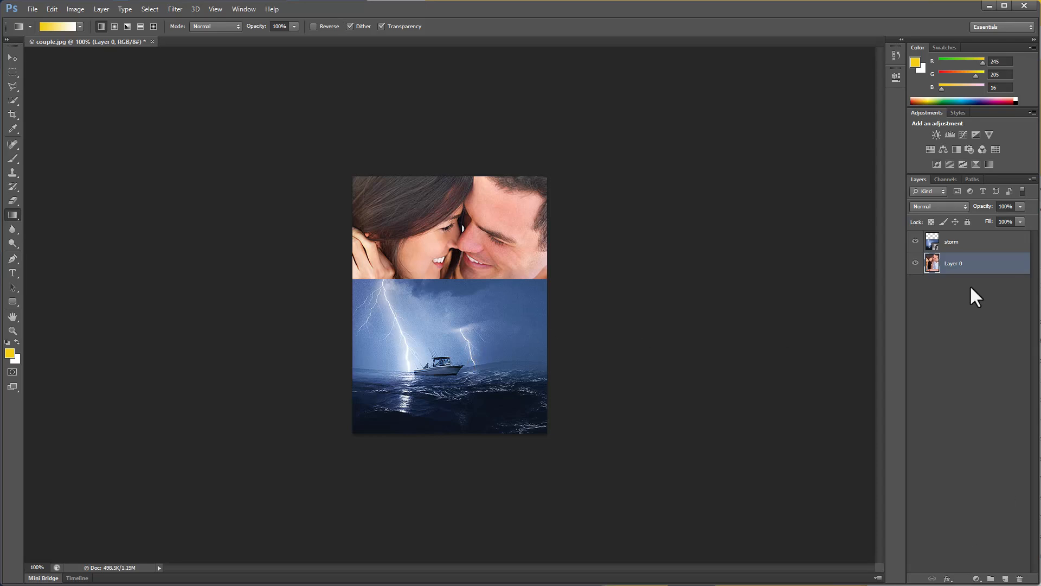
left_click(962, 246)
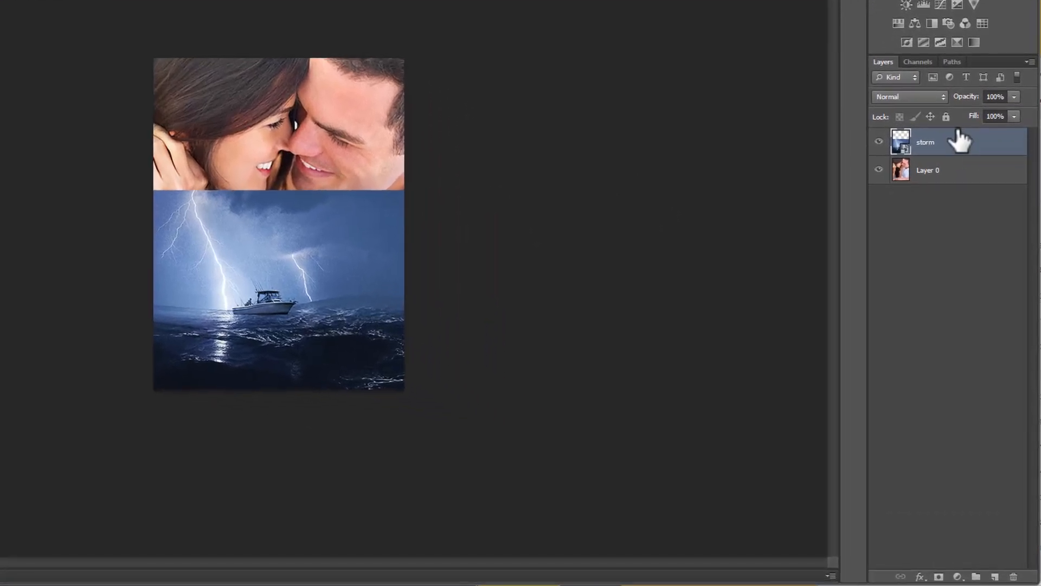
left_click(939, 576)
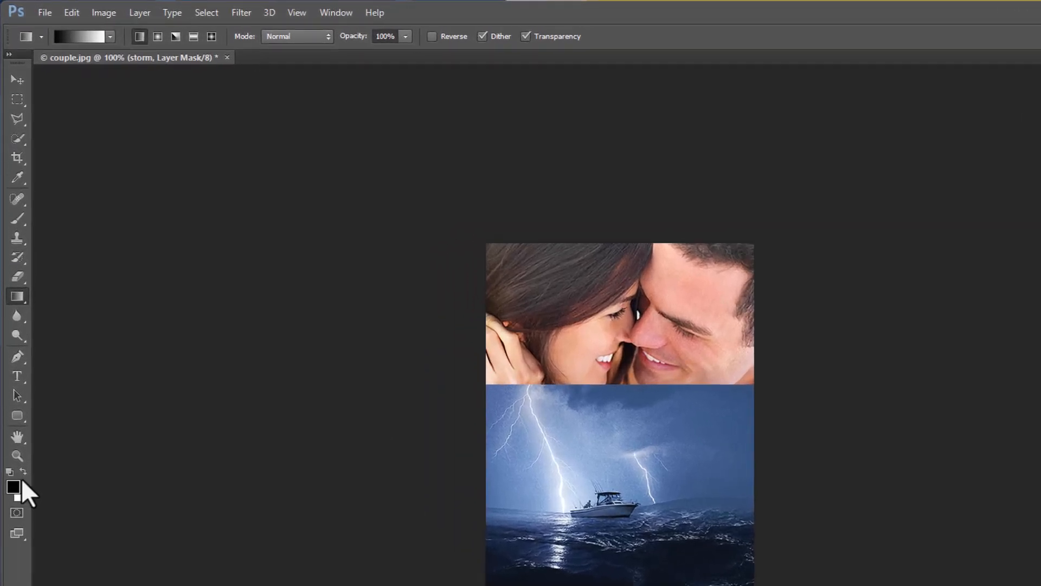
Draw vertical black-to-white linear gradients on the storm layer's mask, from the couple's faces down to the boat, to blend both photos.
right_click(19, 291)
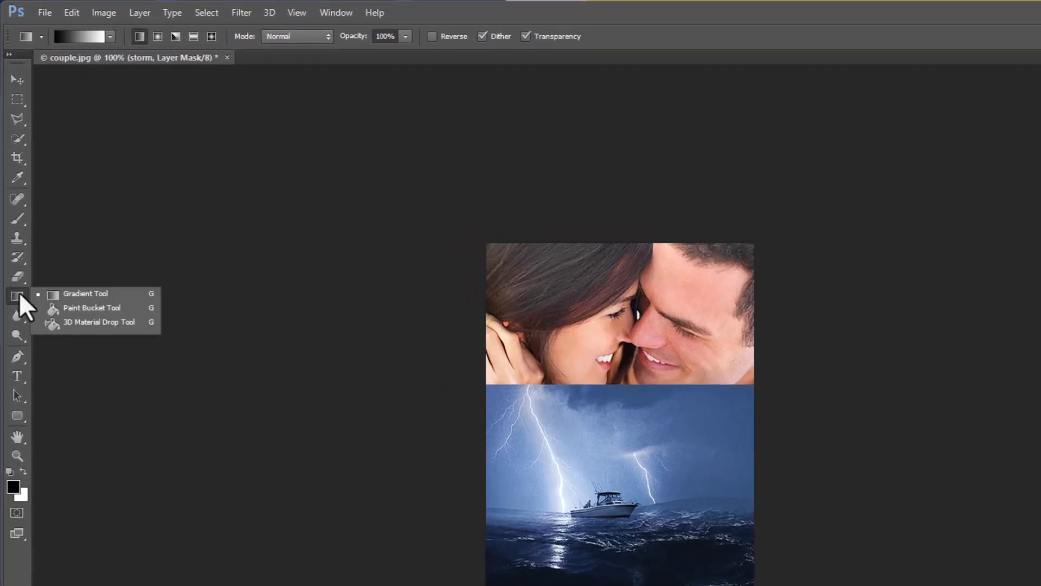
left_click(87, 290)
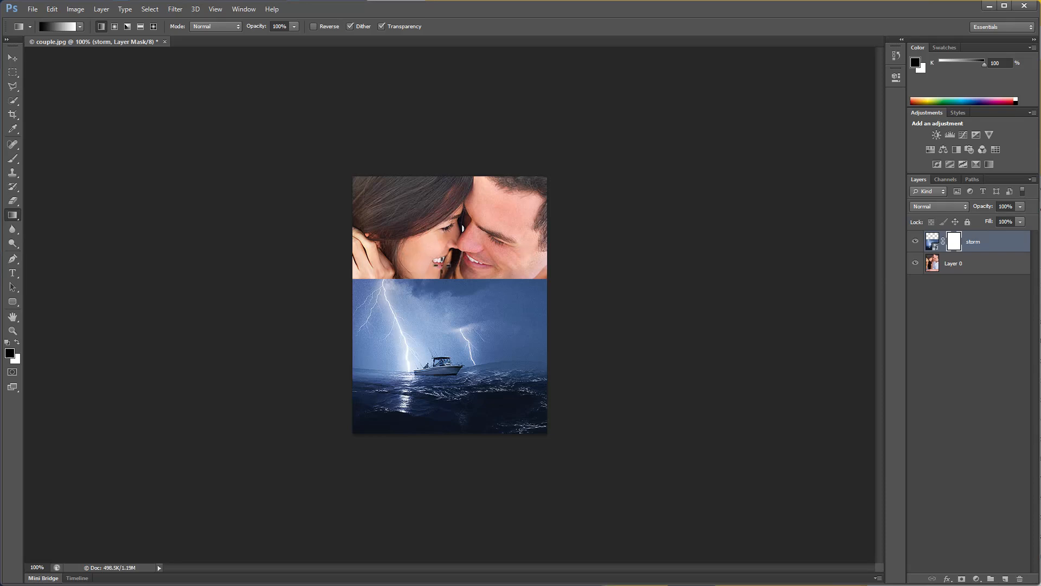
left_click_drag(440, 265, 441, 349)
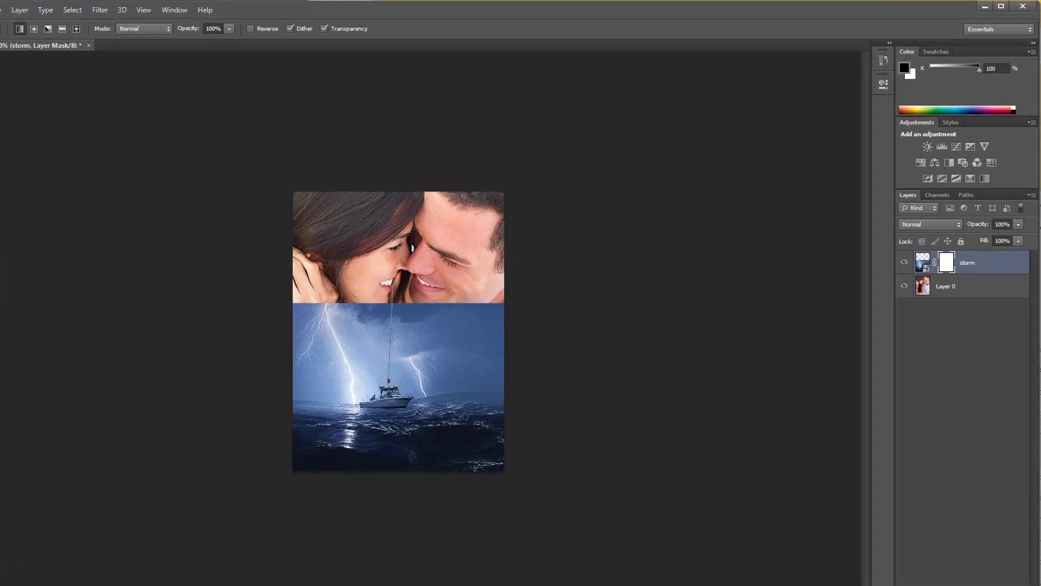
left_click_drag(389, 381, 393, 405)
left_click_drag(252, 488, 252, 489)
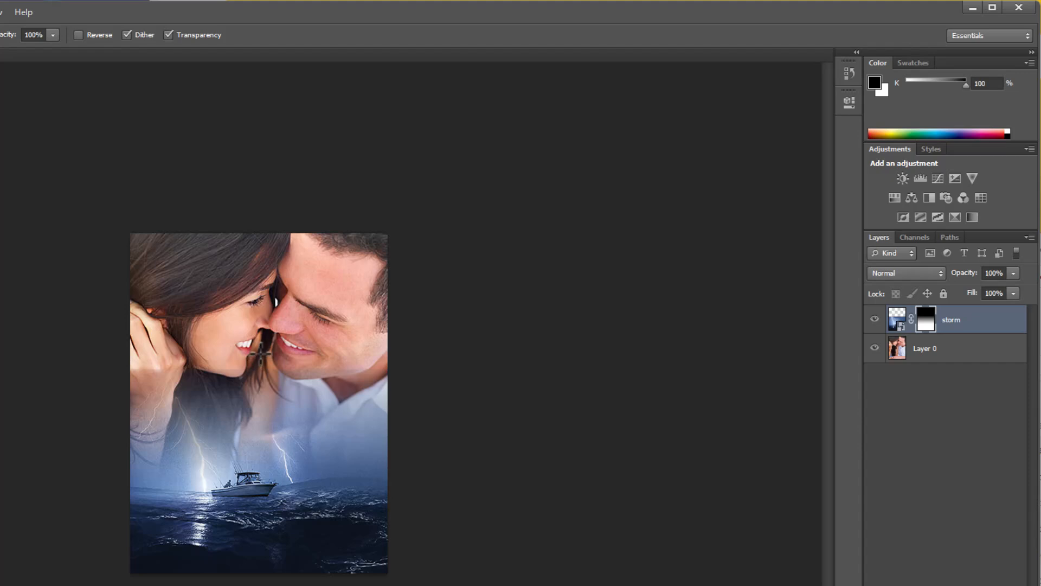
left_click_drag(259, 368, 259, 410)
left_click_drag(255, 360, 258, 501)
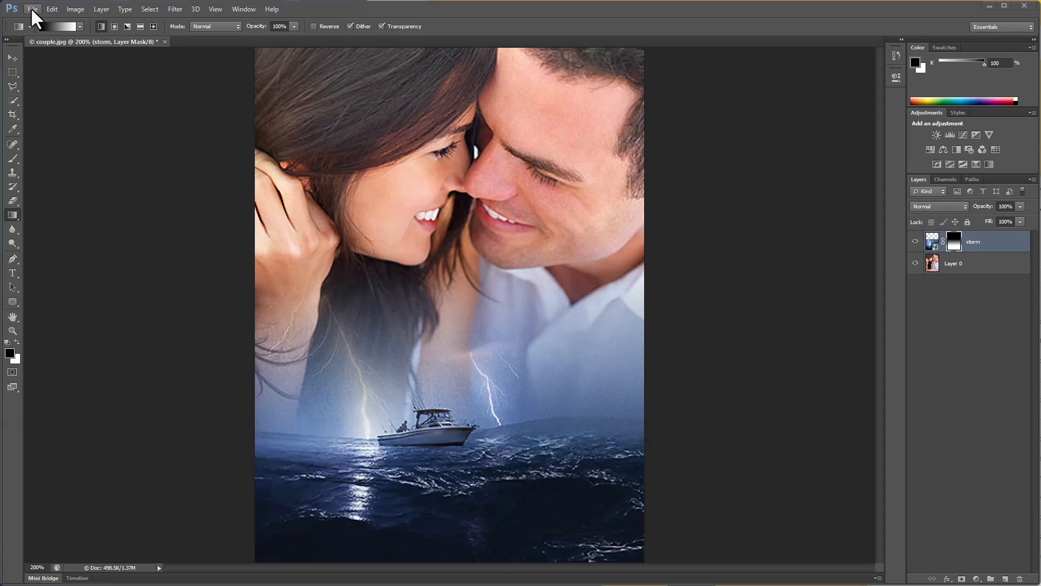
Save the blended image in the Downloads folder as couple.psd in Photoshop format with layers kept.
left_click(33, 9)
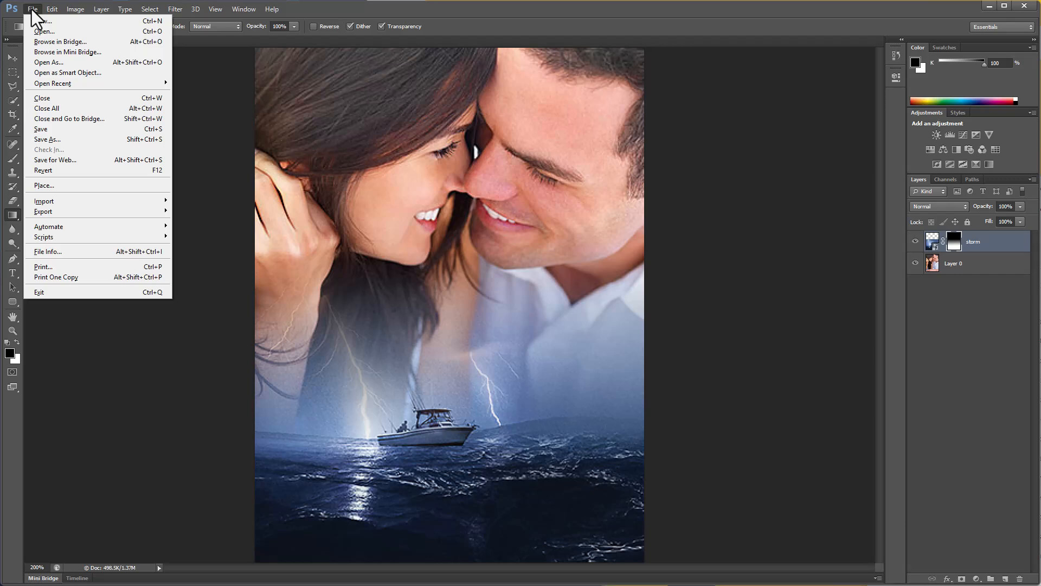
left_click(76, 142)
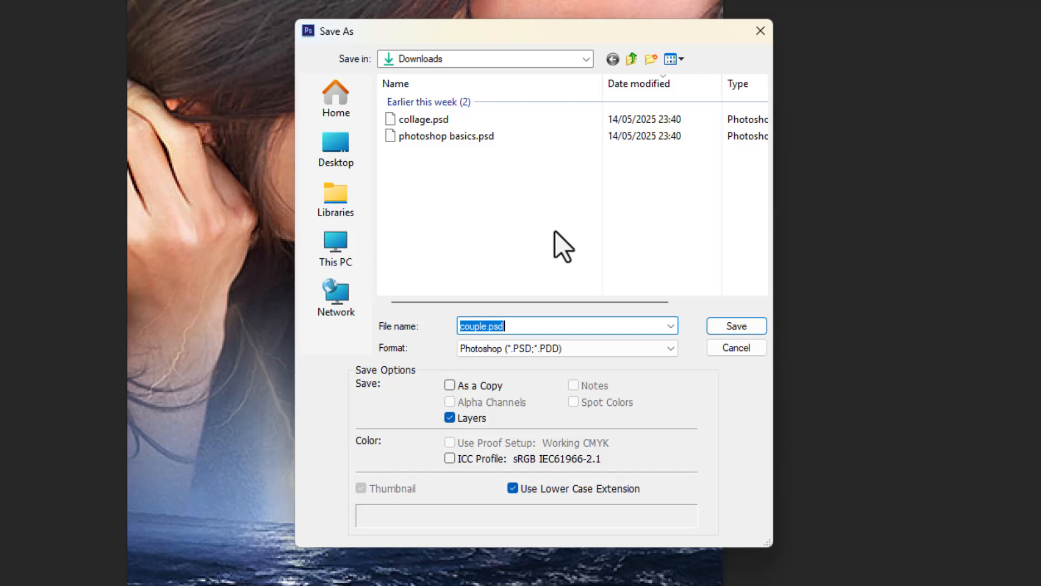
left_click(581, 350)
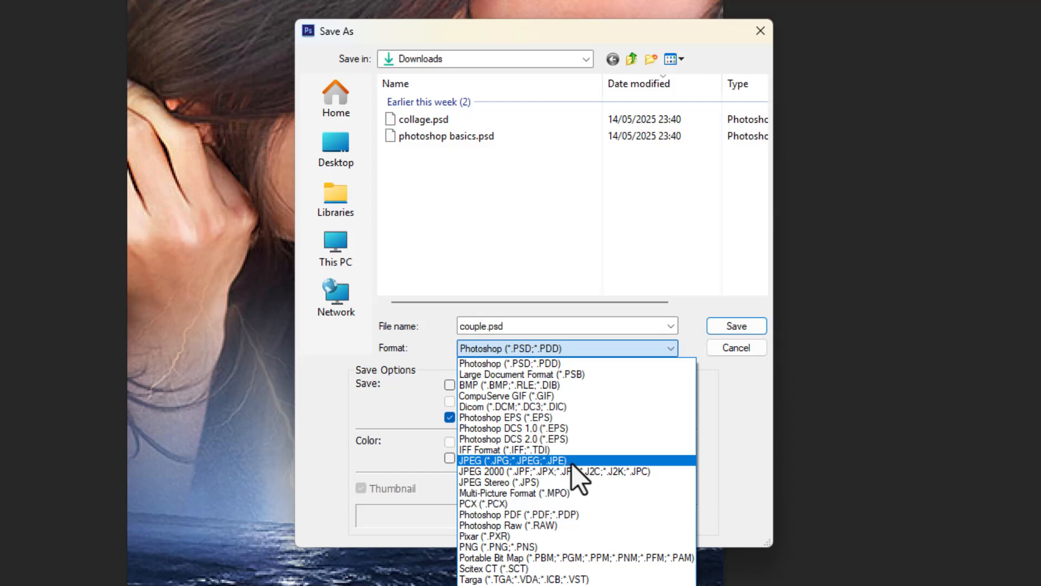
left_click(737, 327)
left_click(738, 327)
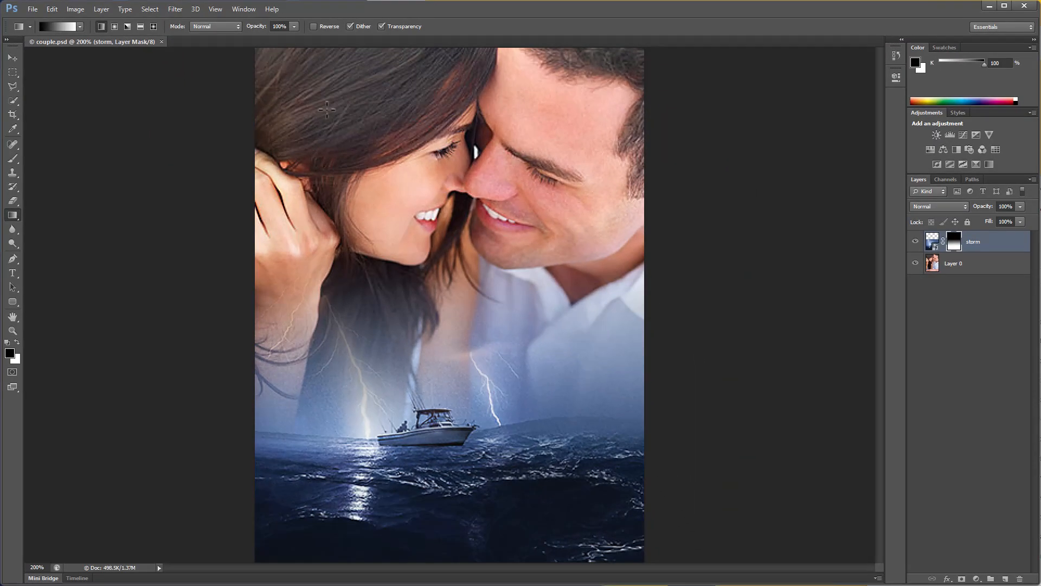
Set up saving a copy of the image in the Downloads folder as couple.jpf in JPEG 2000 format.
left_click(32, 9)
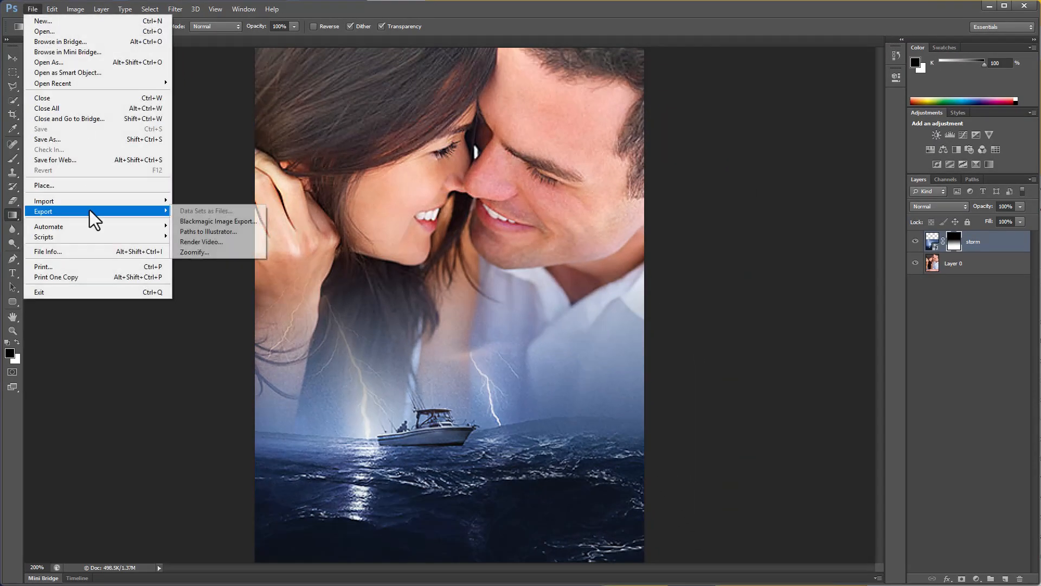
left_click(90, 140)
left_click(545, 326)
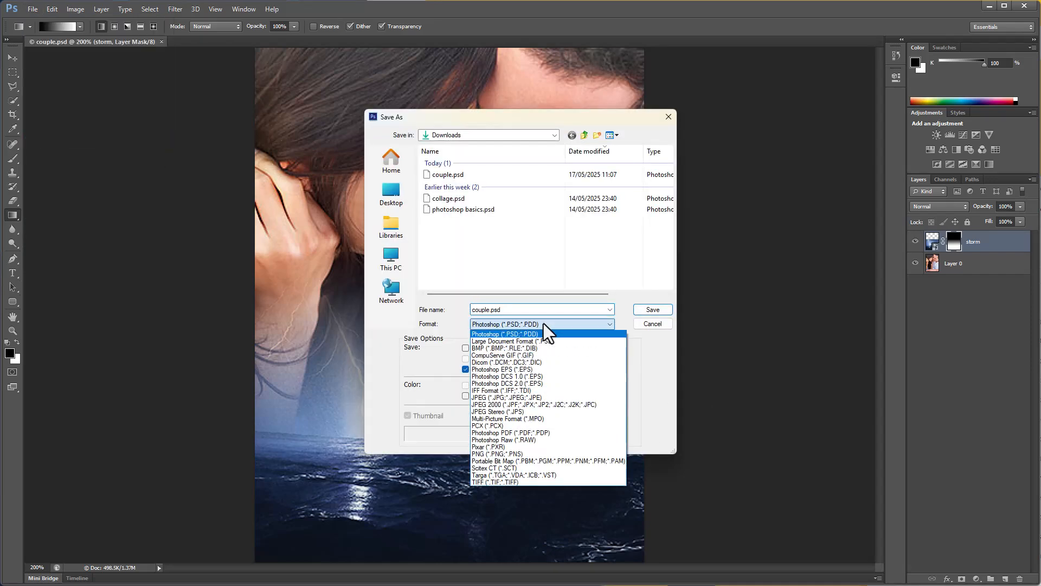
left_click(549, 406)
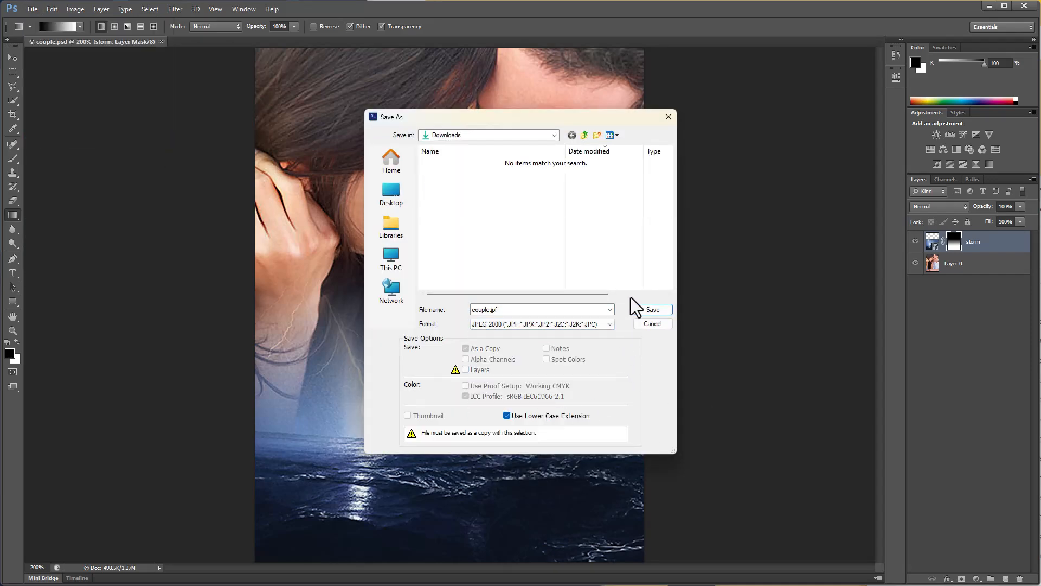